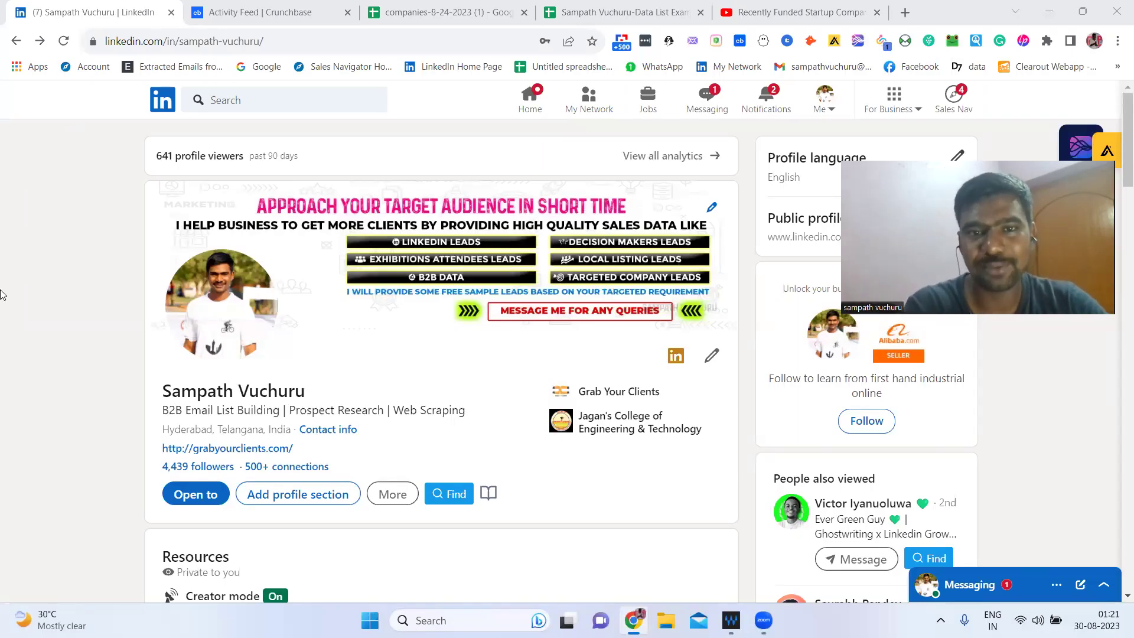
- Switch from LinkedIn to the Crunchbase activity feed, then bring up the Data List Example spreadsheet
{"action": "left_click", "coordinate": [225, 4]}
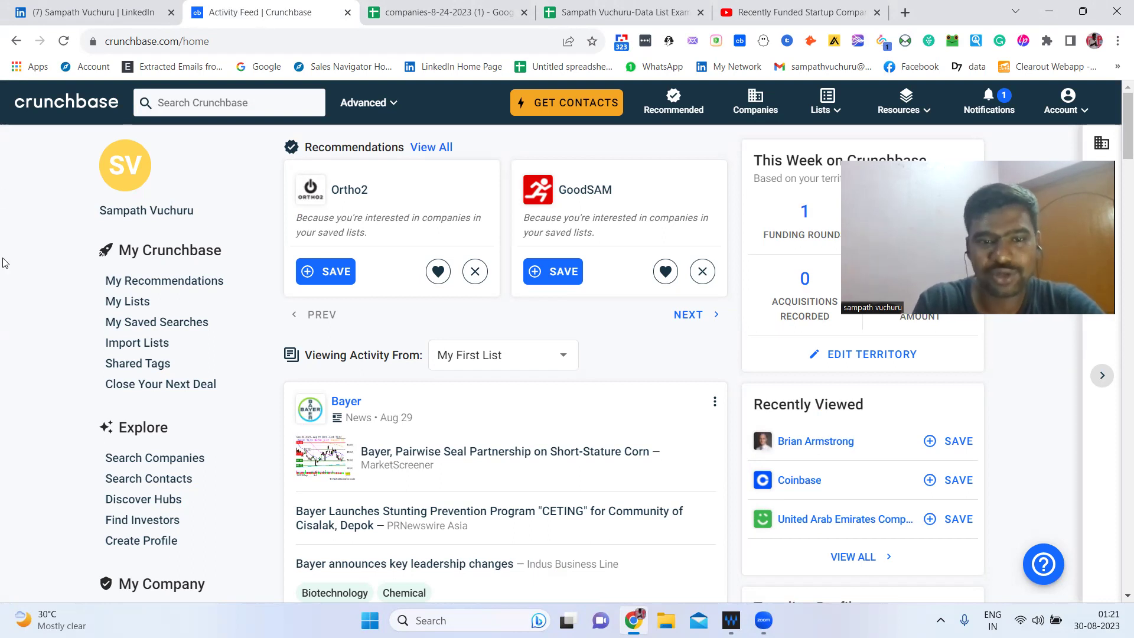
{"action": "left_click", "coordinate": [585, 1]}
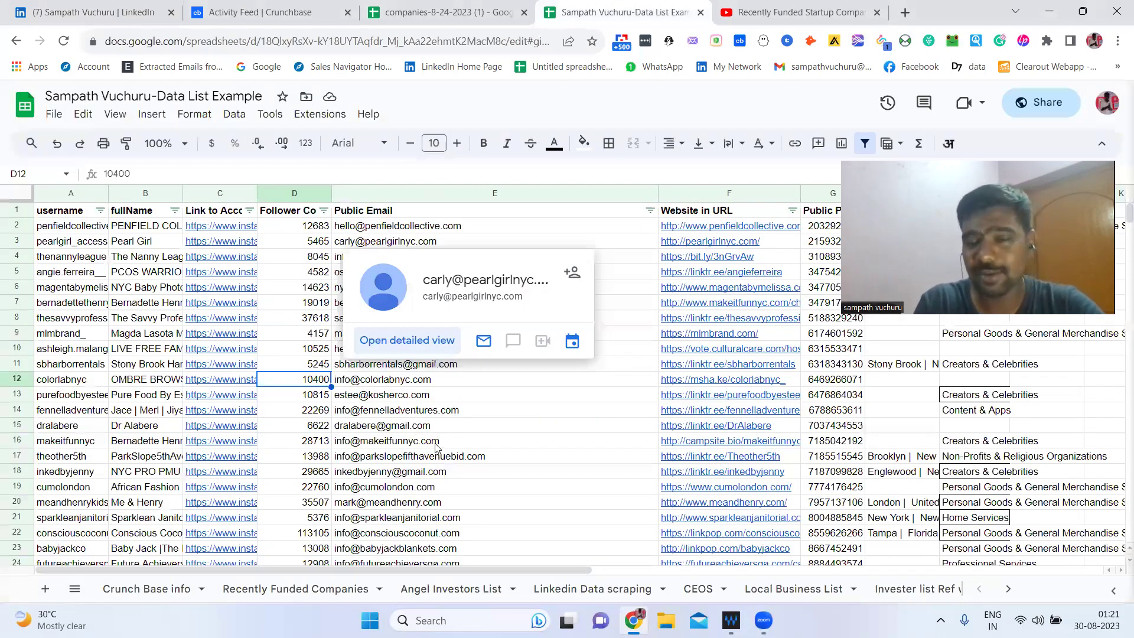
- Jump across the row, then view the Angel Investors List and Linkedin Data scraping sheets
{"action": "mouse_move", "coordinate": [435, 447]}
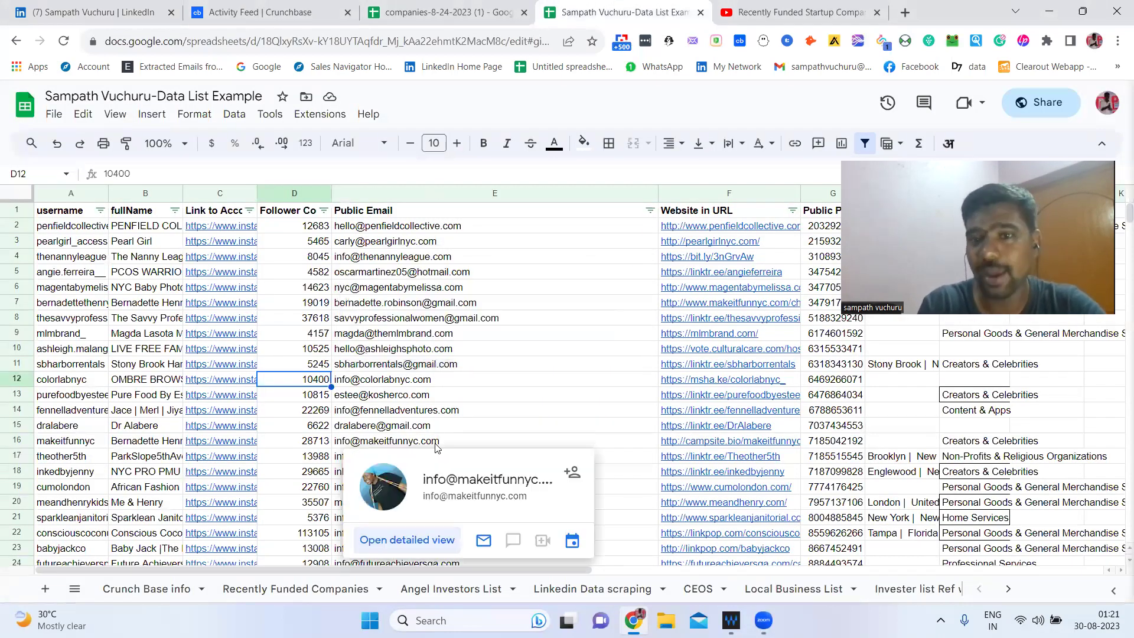
{"action": "key", "text": "ctrl+Right"}
{"action": "key", "text": "ctrl+Right"}
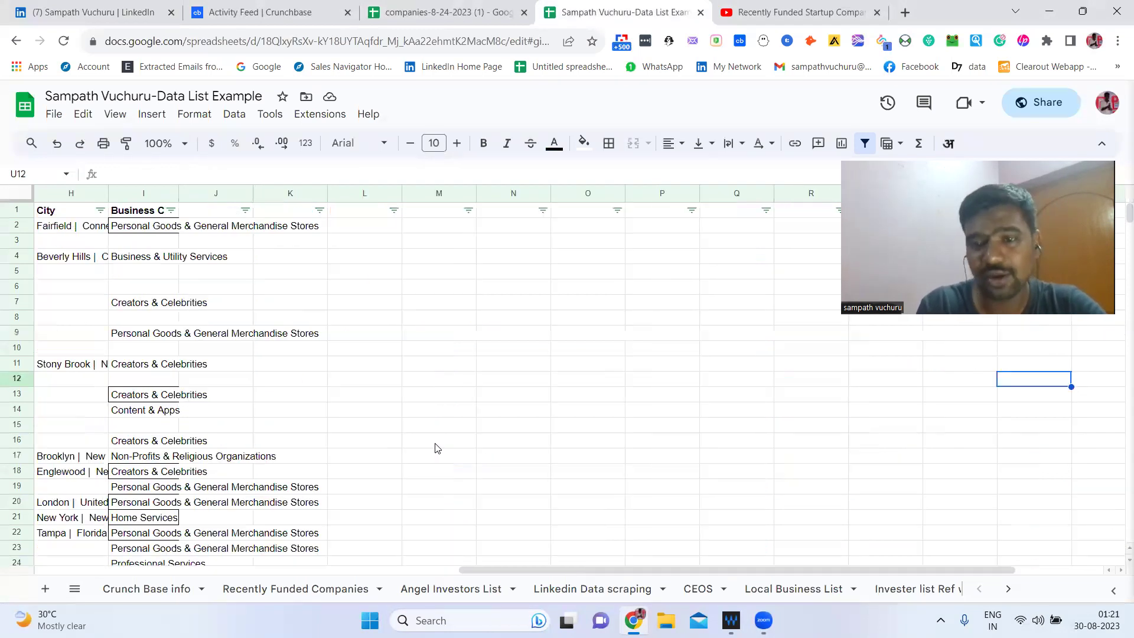
{"action": "key", "text": "ctrl+Left"}
{"action": "key", "text": "ctrl+Left"}
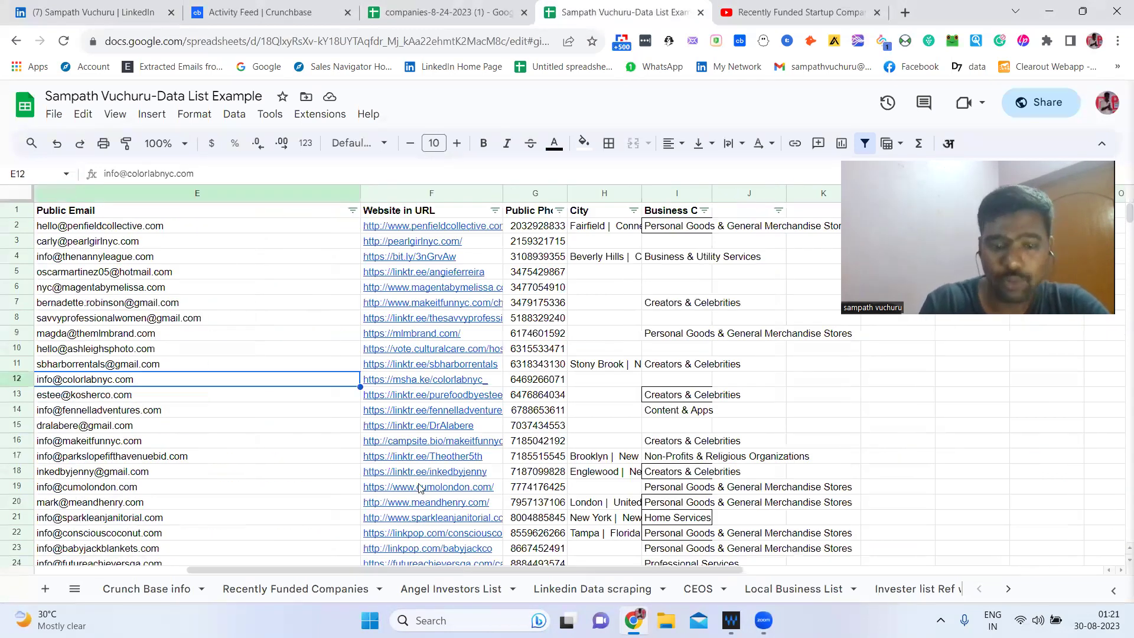
{"action": "left_click", "coordinate": [454, 600]}
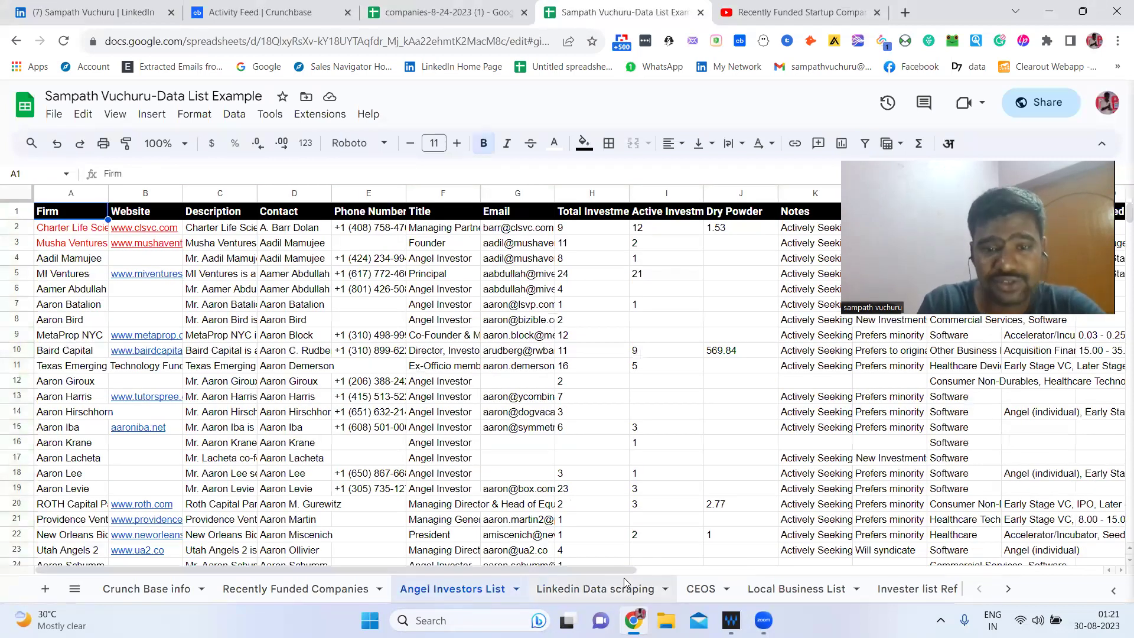
{"action": "left_click", "coordinate": [626, 584]}
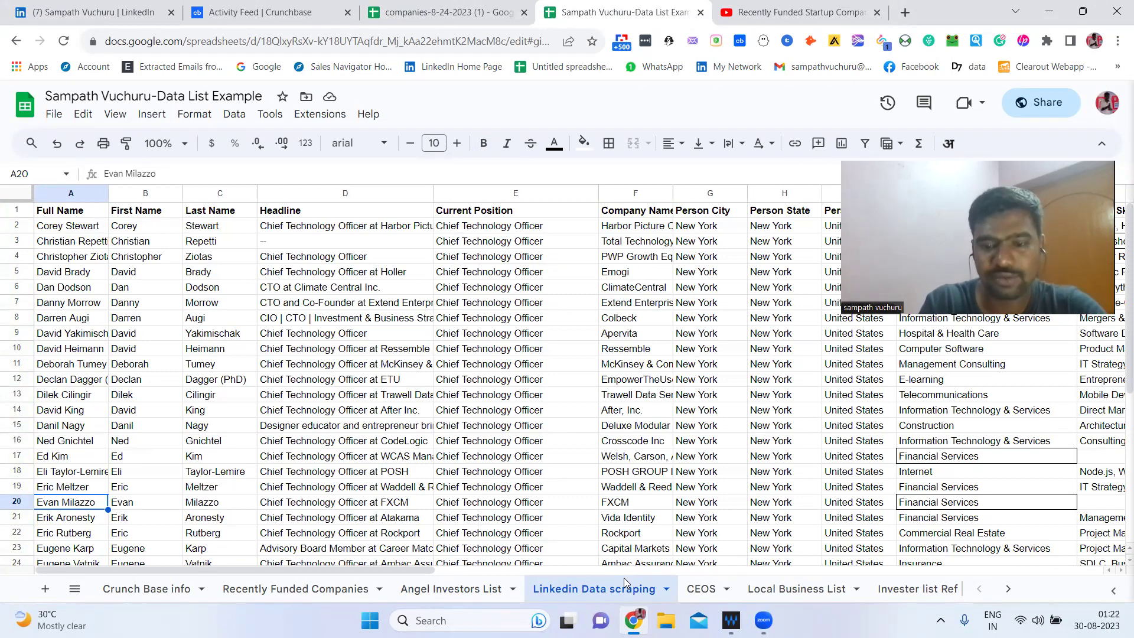
- Scroll to the workbook's later sheets, glance at the funded-startups video, and return to Crunchbase
{"action": "left_click", "coordinate": [1007, 590]}
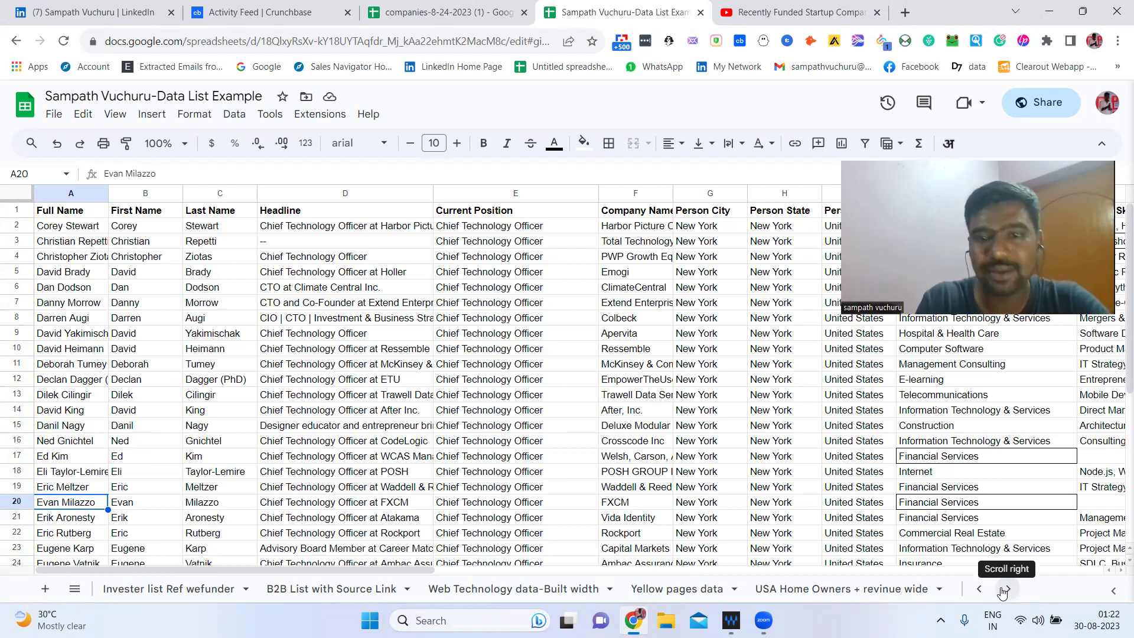
{"action": "left_click", "coordinate": [1002, 591]}
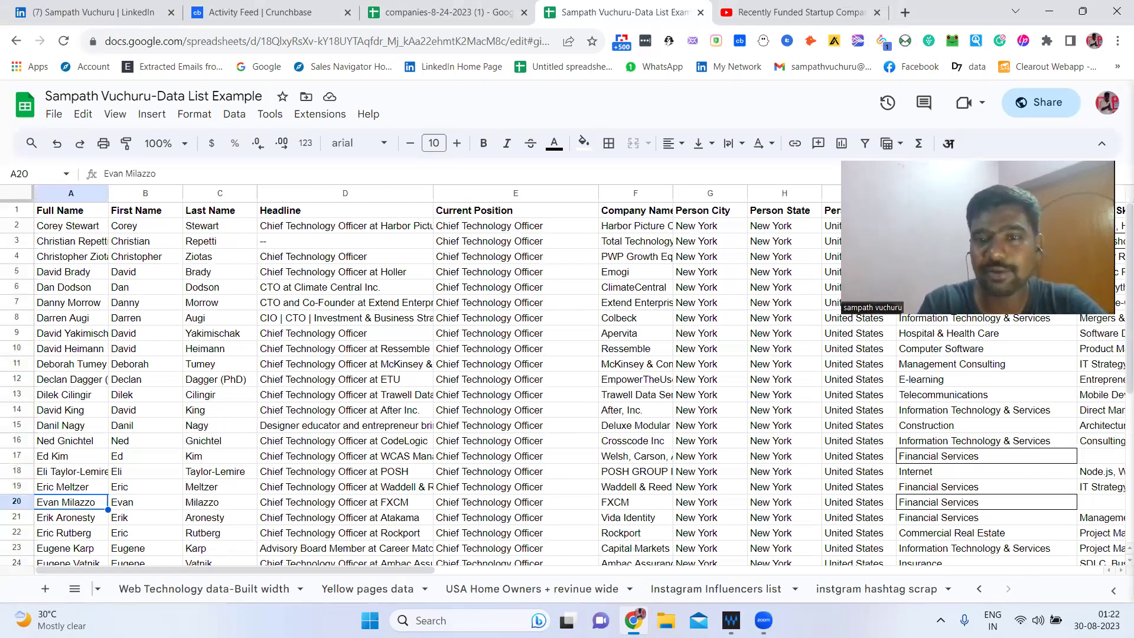
{"action": "left_click", "coordinate": [789, 7]}
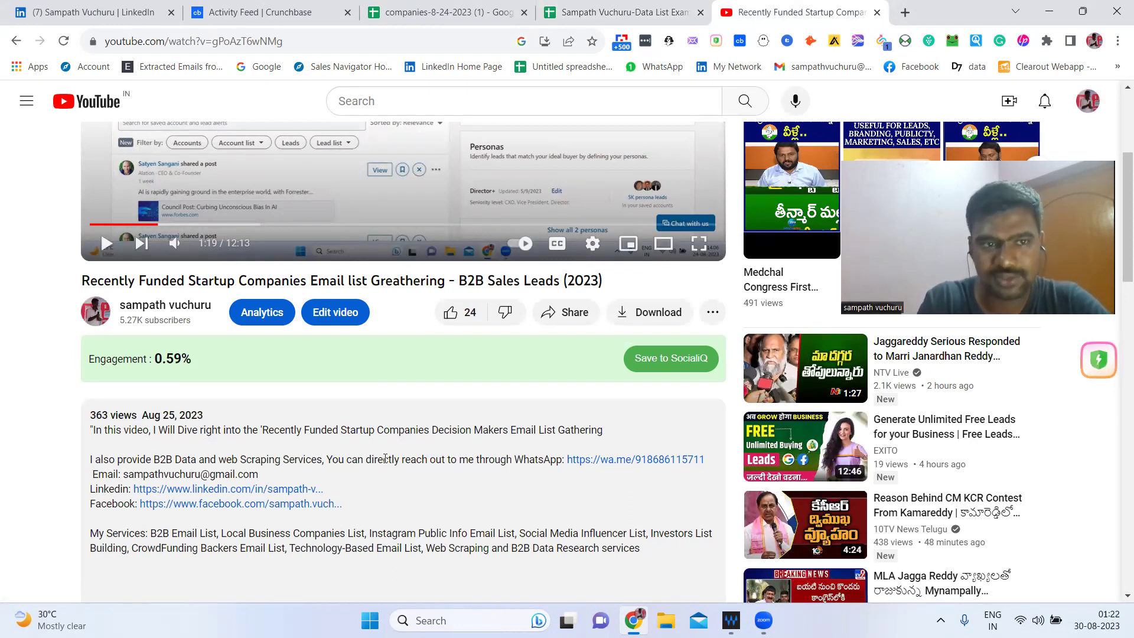
{"action": "left_click", "coordinate": [252, 12]}
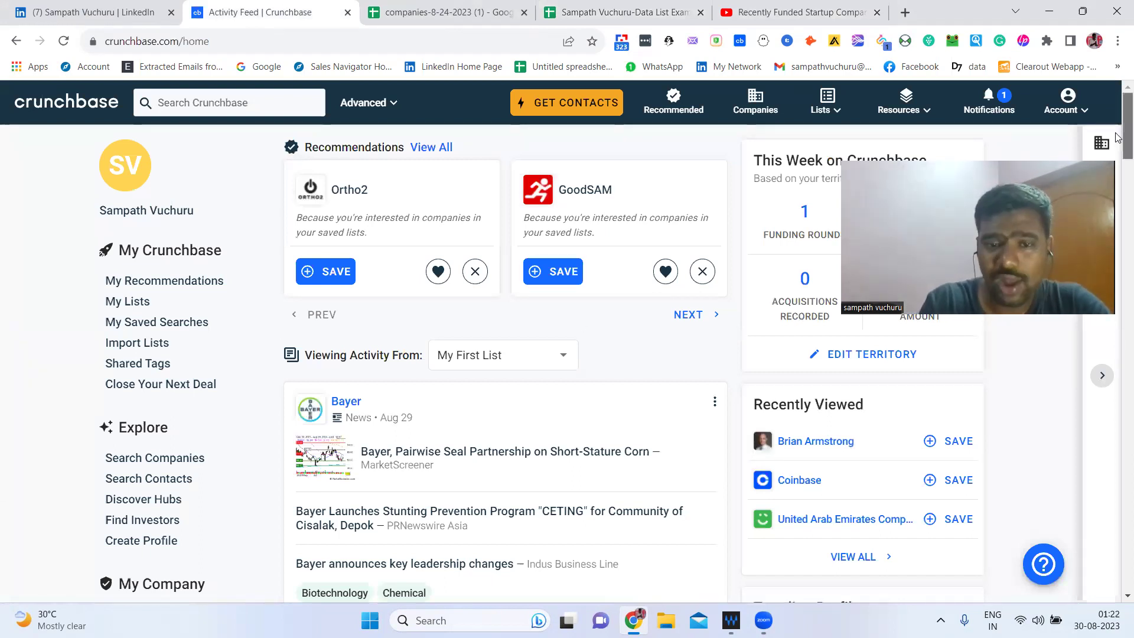
- Scroll the home feed, then open Search Crunchbase and its Advanced search-type list
{"action": "scroll", "coordinate": [1115, 142], "scroll_direction": "down", "scroll_amount": 3}
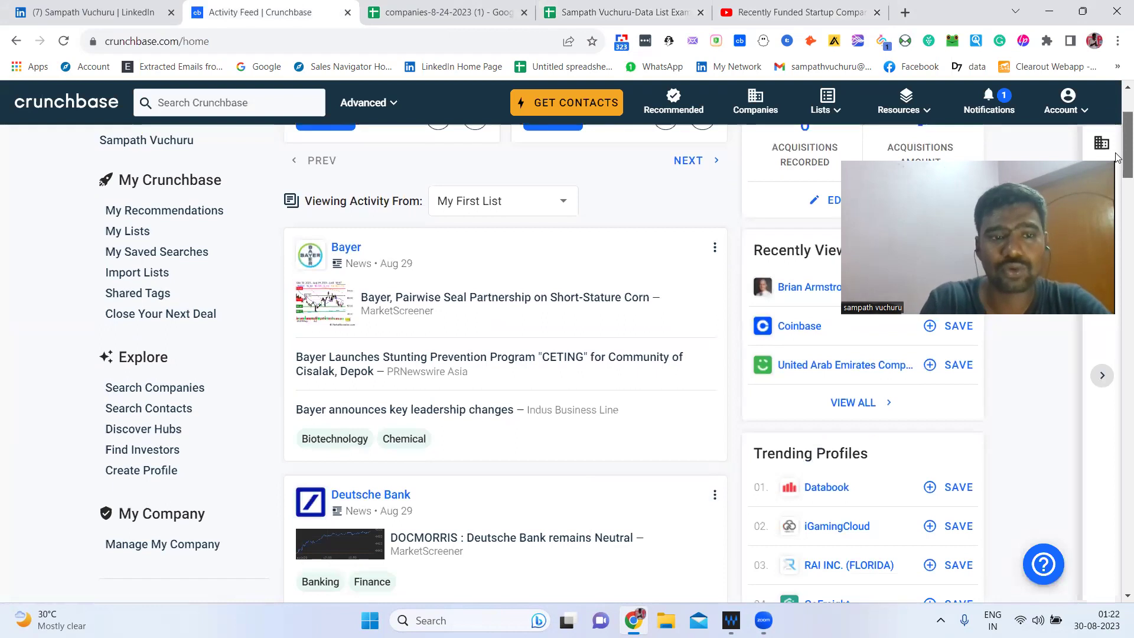
{"action": "scroll", "coordinate": [1116, 313], "scroll_direction": "down", "scroll_amount": 10}
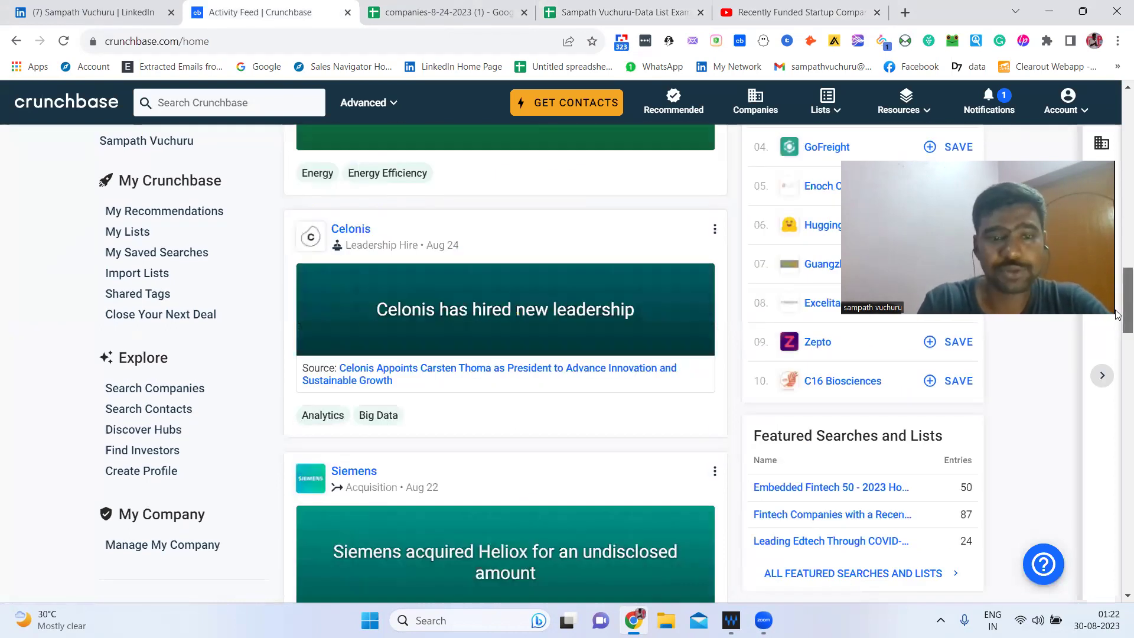
{"action": "left_click_drag", "start_coordinate": [1116, 313], "coordinate": [1117, 202]}
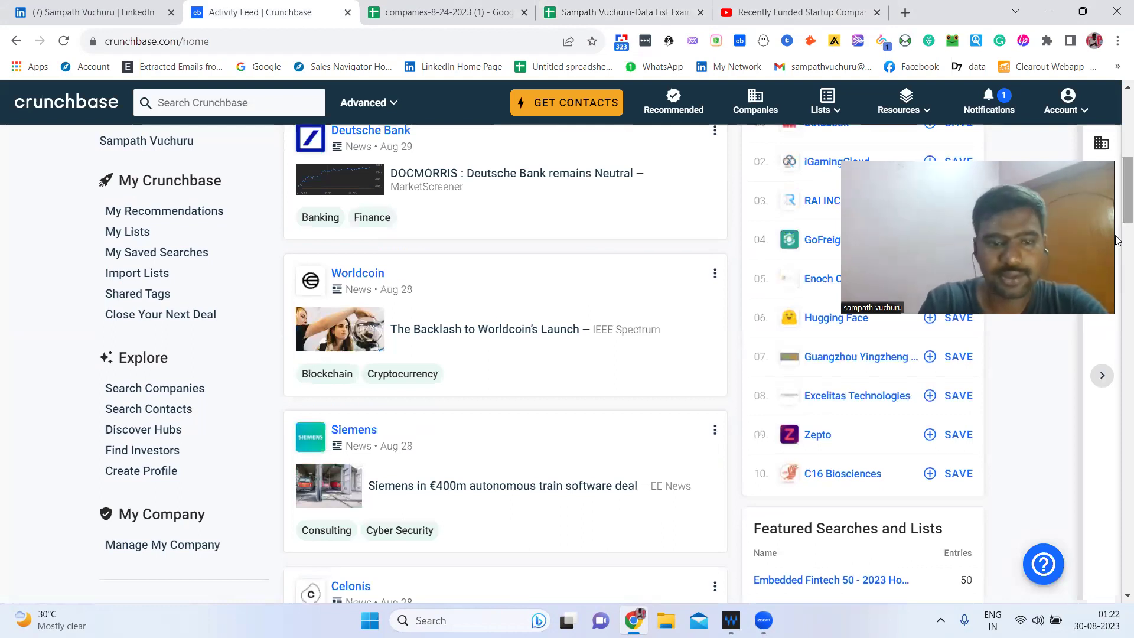
{"action": "left_click_drag", "start_coordinate": [1116, 240], "coordinate": [1118, 393]}
{"action": "scroll", "coordinate": [1118, 393], "scroll_direction": "down", "scroll_amount": 3}
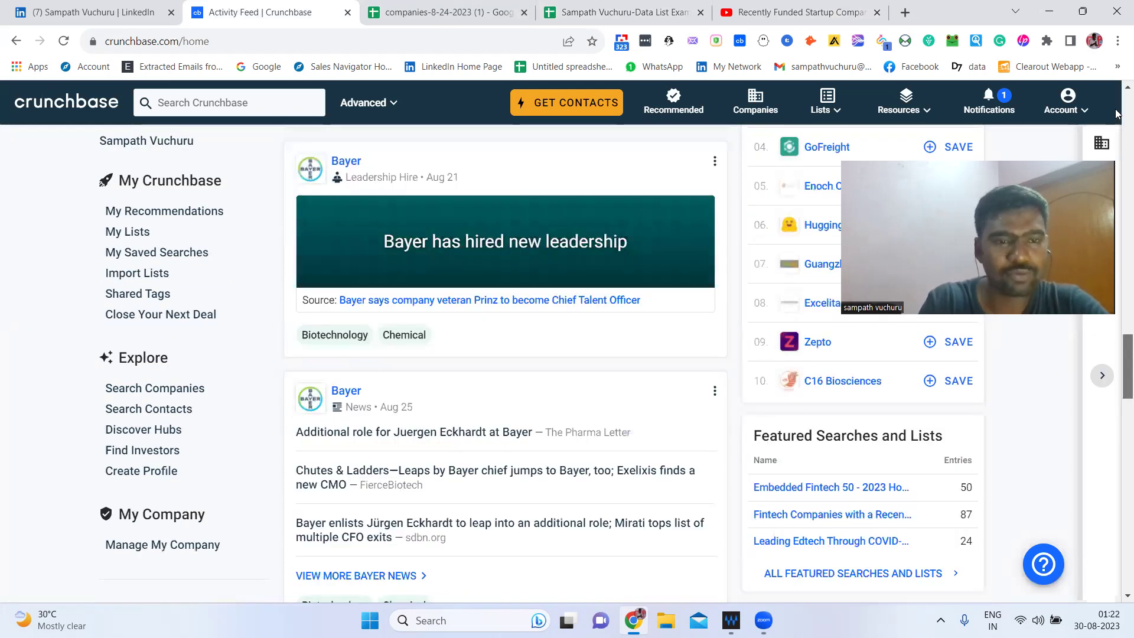
{"action": "scroll", "coordinate": [433, 183], "scroll_direction": "up", "scroll_amount": 15}
{"action": "left_click", "coordinate": [222, 102]}
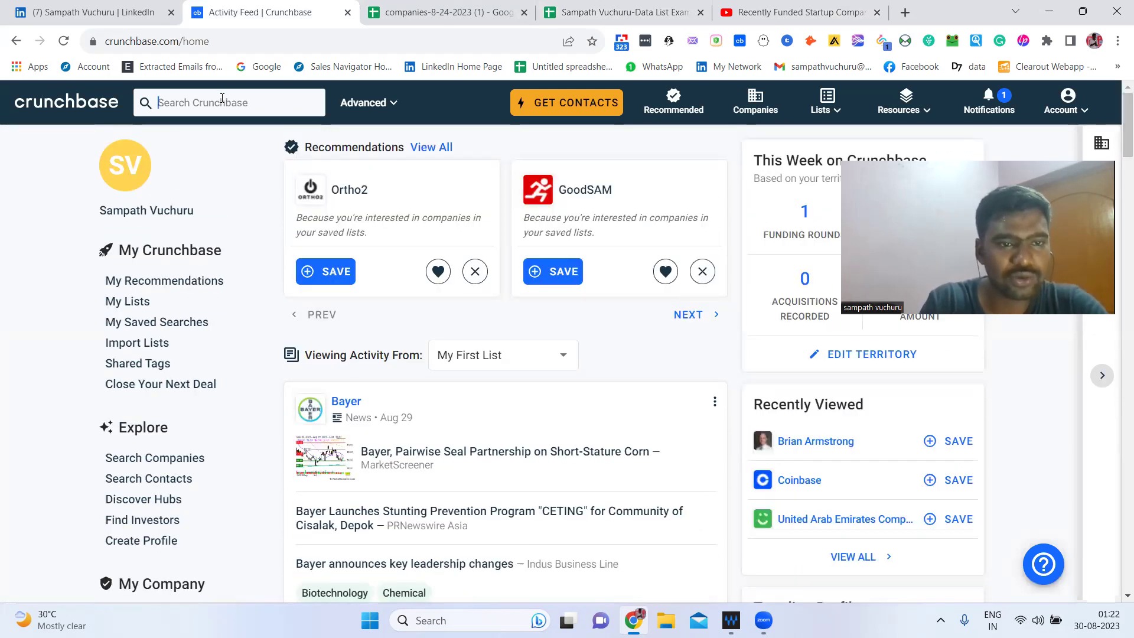
{"action": "left_click", "coordinate": [357, 104]}
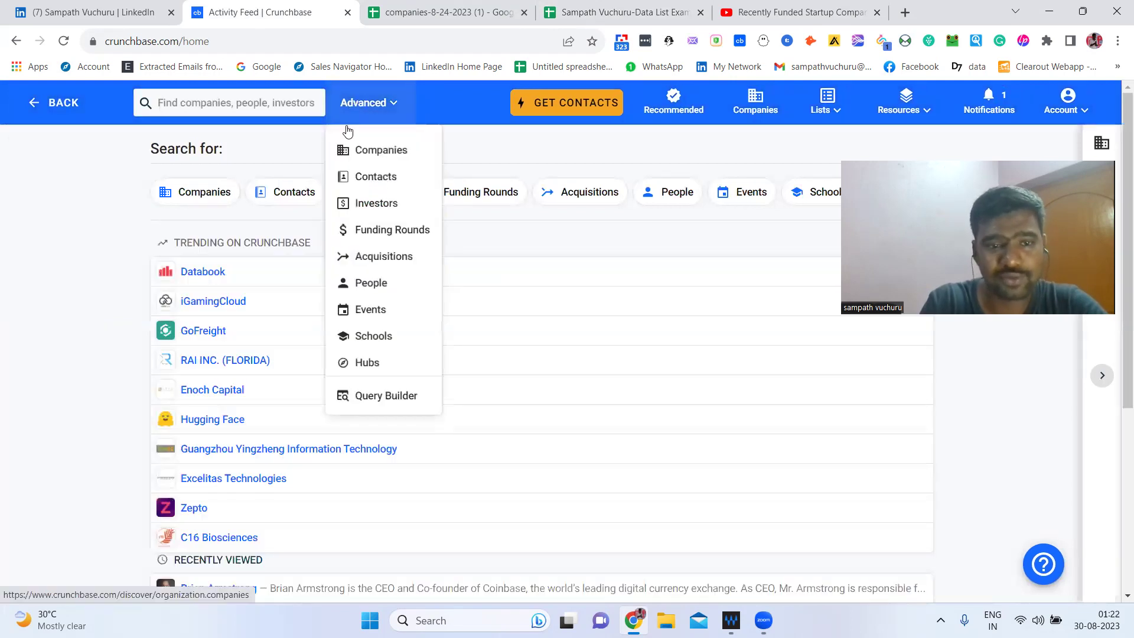
- Start a Companies search and clear all three existing filters
{"action": "left_click", "coordinate": [198, 199]}
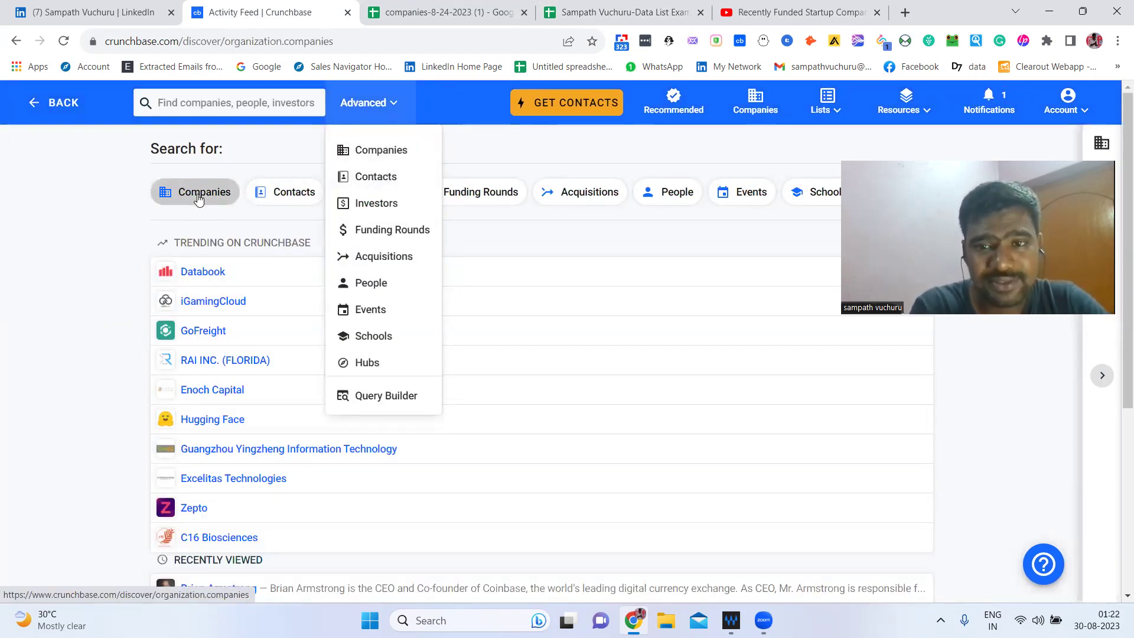
{"action": "left_click", "coordinate": [212, 205]}
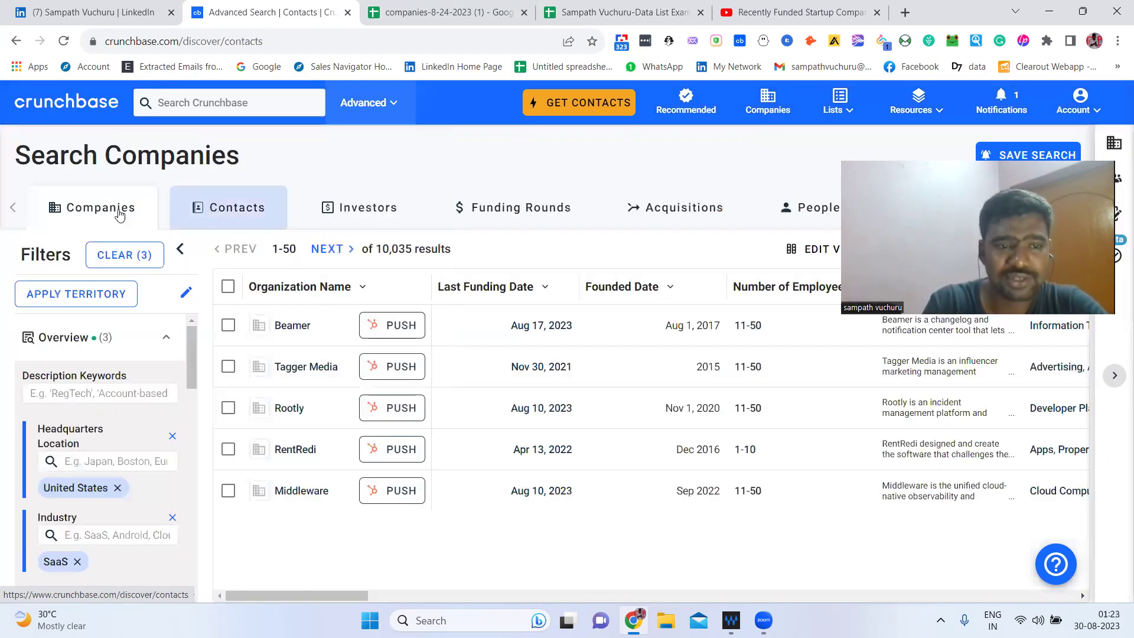
{"action": "left_click", "coordinate": [115, 212]}
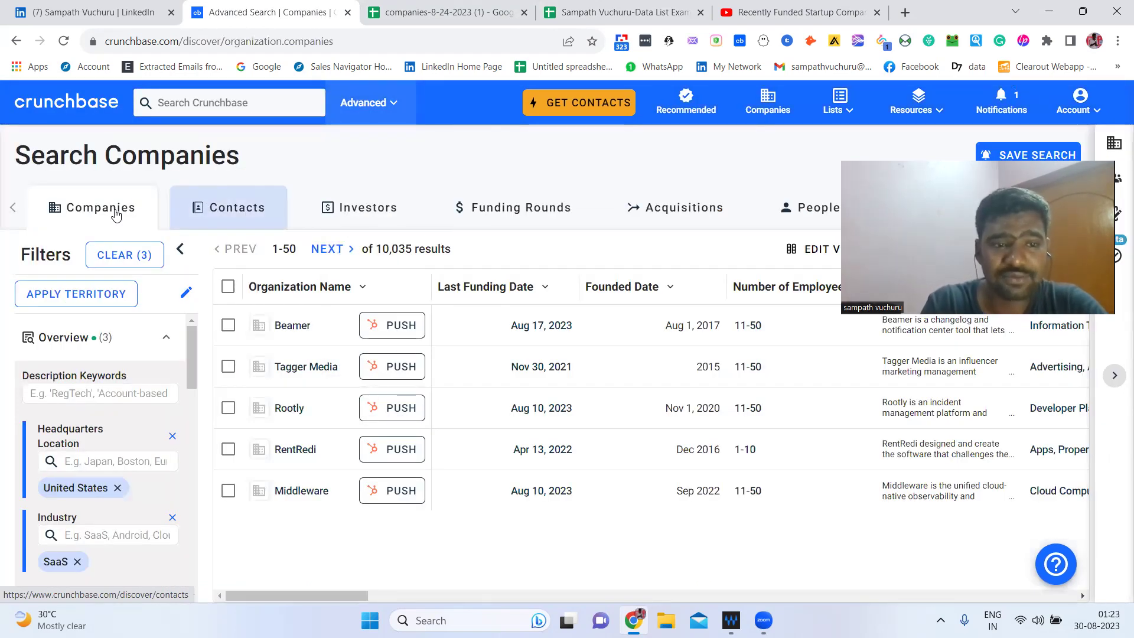
{"action": "left_click", "coordinate": [138, 256]}
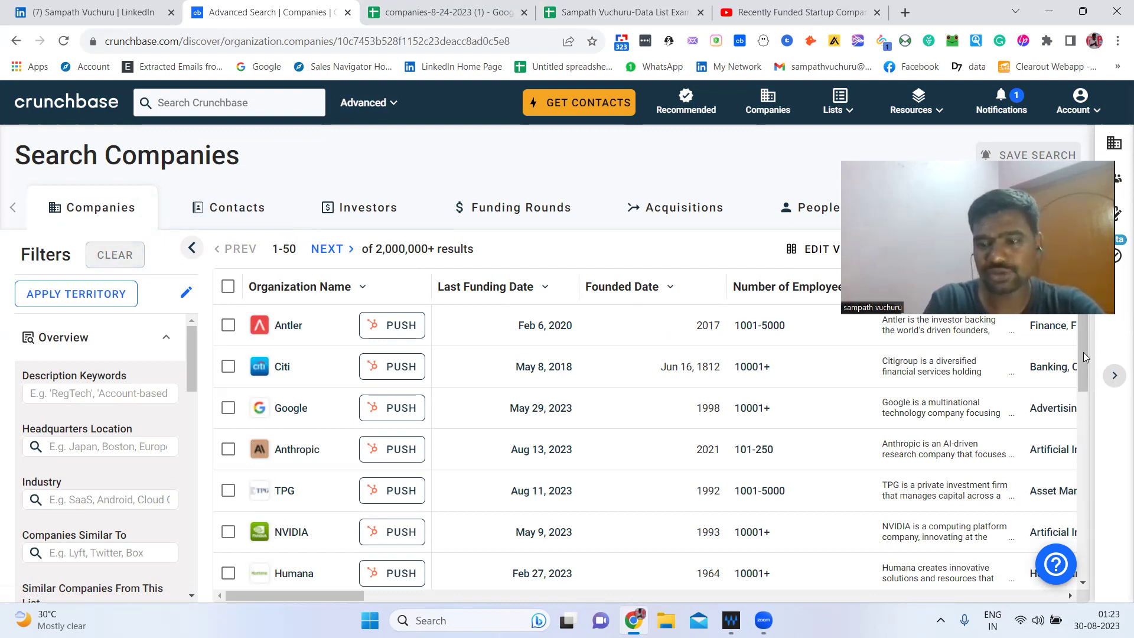
- Check the 2,000,000+ results total and scroll the Filters panel down to the Industry field
{"action": "left_click_drag", "start_coordinate": [1083, 352], "coordinate": [1100, 418]}
{"action": "scroll", "coordinate": [1085, 452], "scroll_direction": "down", "scroll_amount": 20}
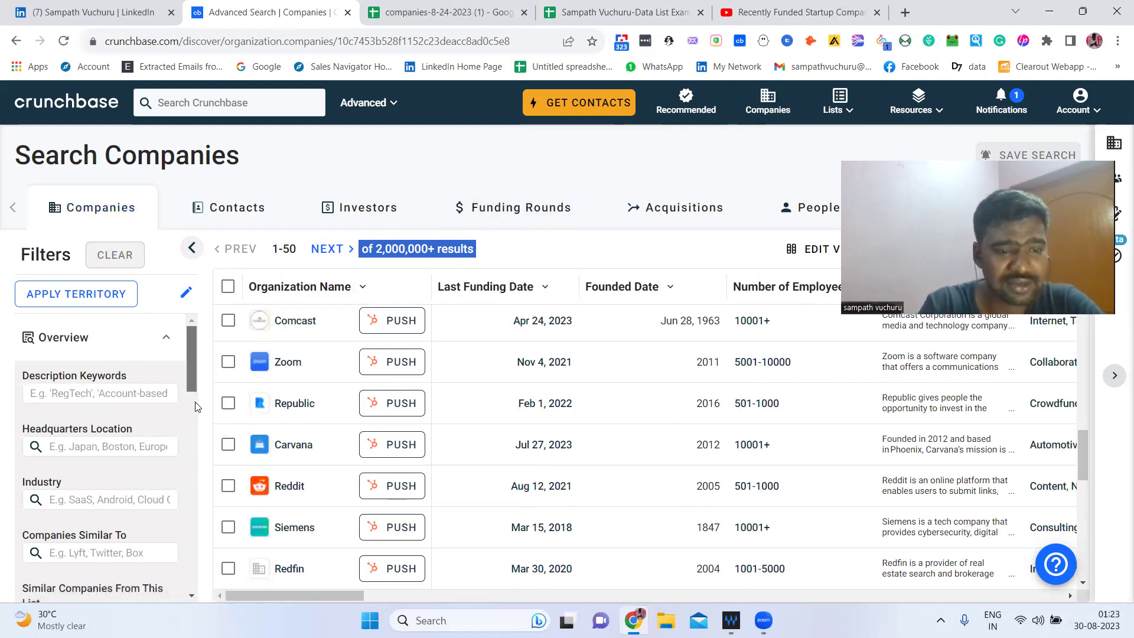
{"action": "scroll", "coordinate": [188, 406], "scroll_direction": "down", "scroll_amount": 3}
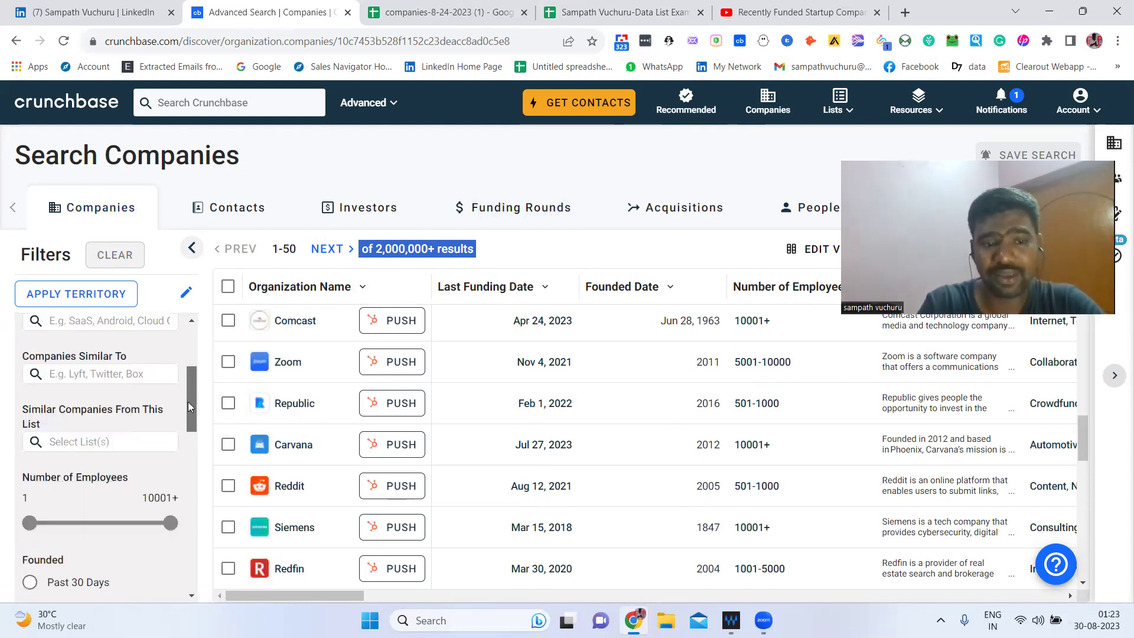
{"action": "scroll", "coordinate": [186, 368], "scroll_direction": "up", "scroll_amount": 3}
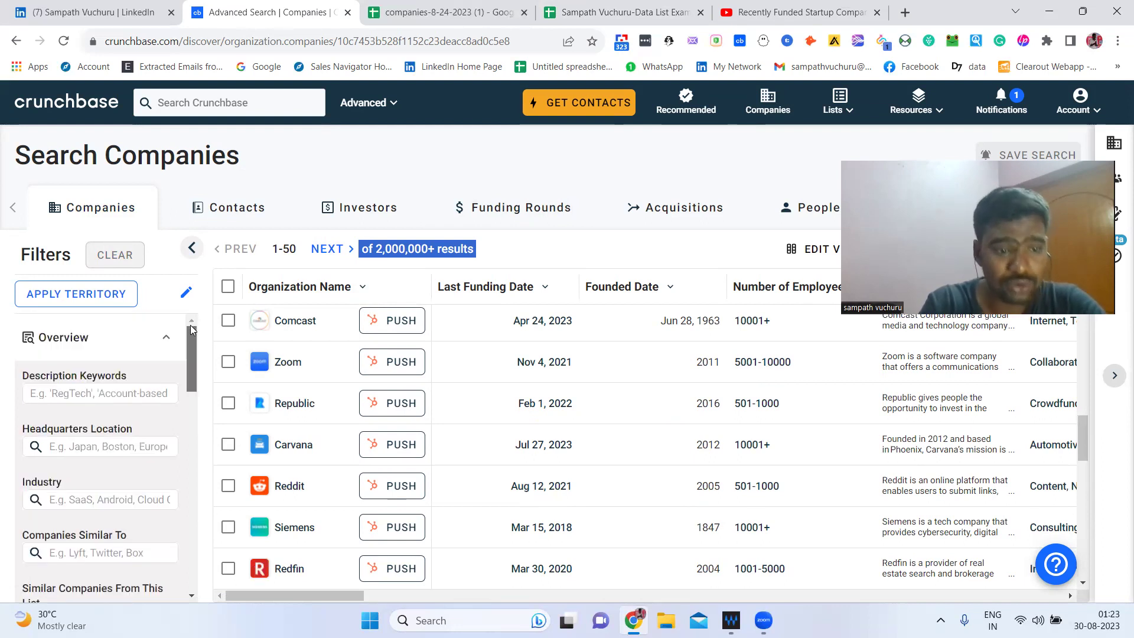
{"action": "left_click_drag", "start_coordinate": [189, 370], "coordinate": [196, 534]}
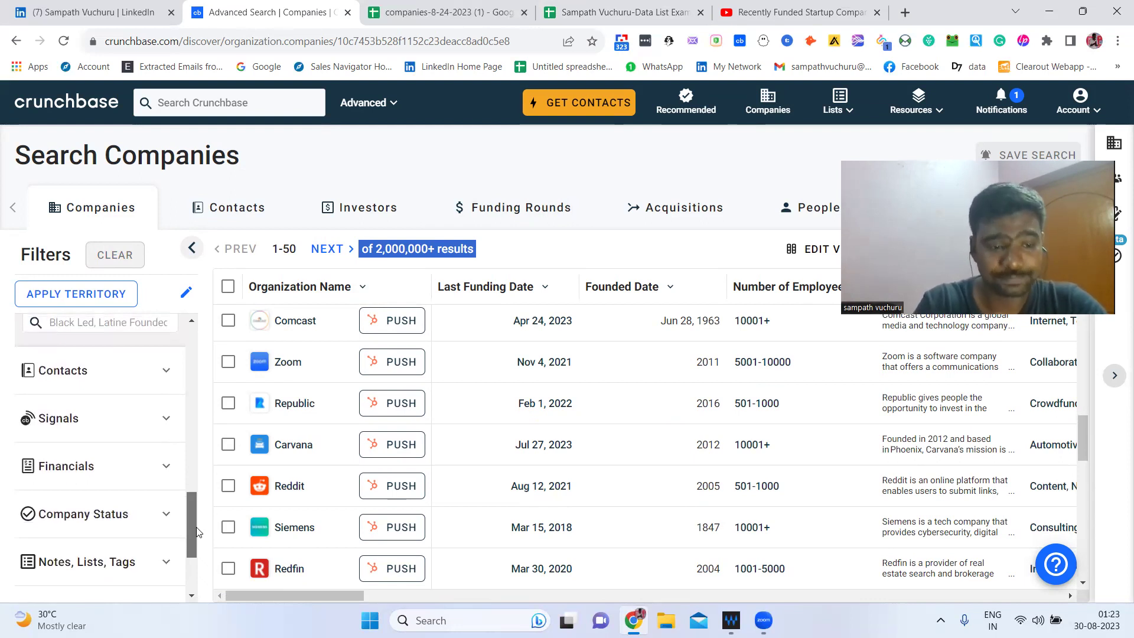
{"action": "left_click_drag", "start_coordinate": [197, 532], "coordinate": [188, 383]}
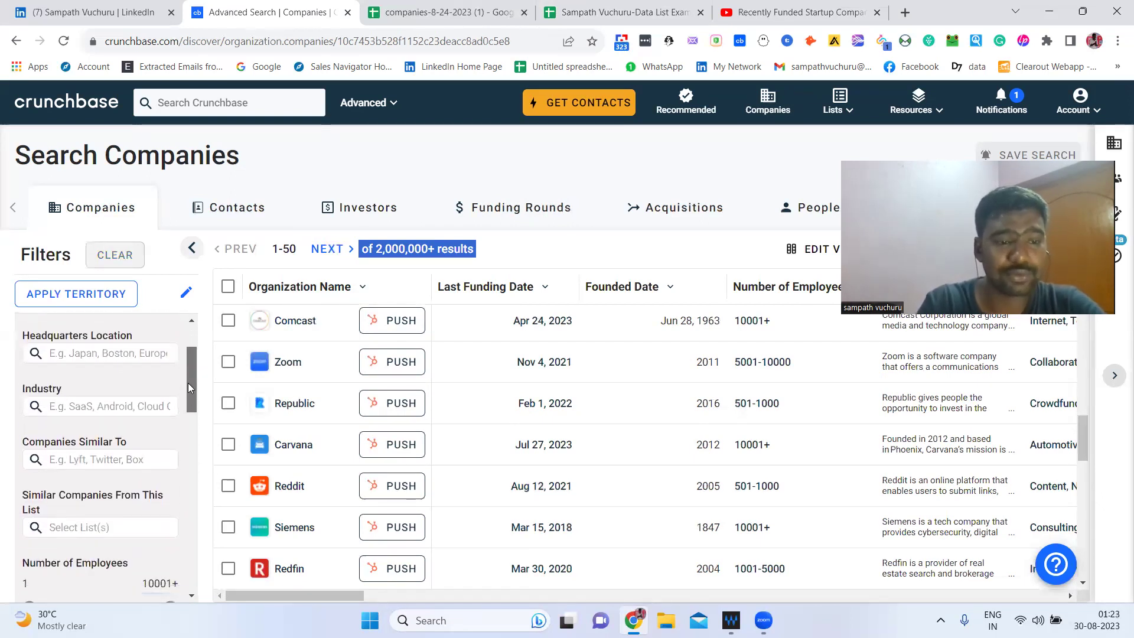
{"action": "left_click", "coordinate": [113, 406]}
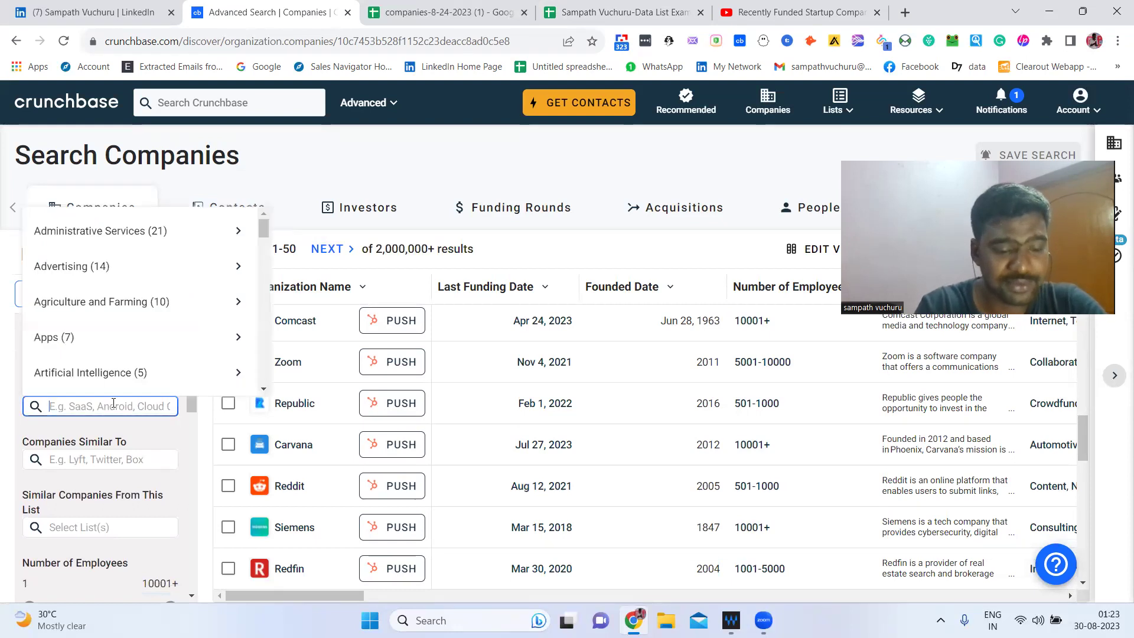
- Filter the industry to SaaS
{"action": "type", "text": "saas"}
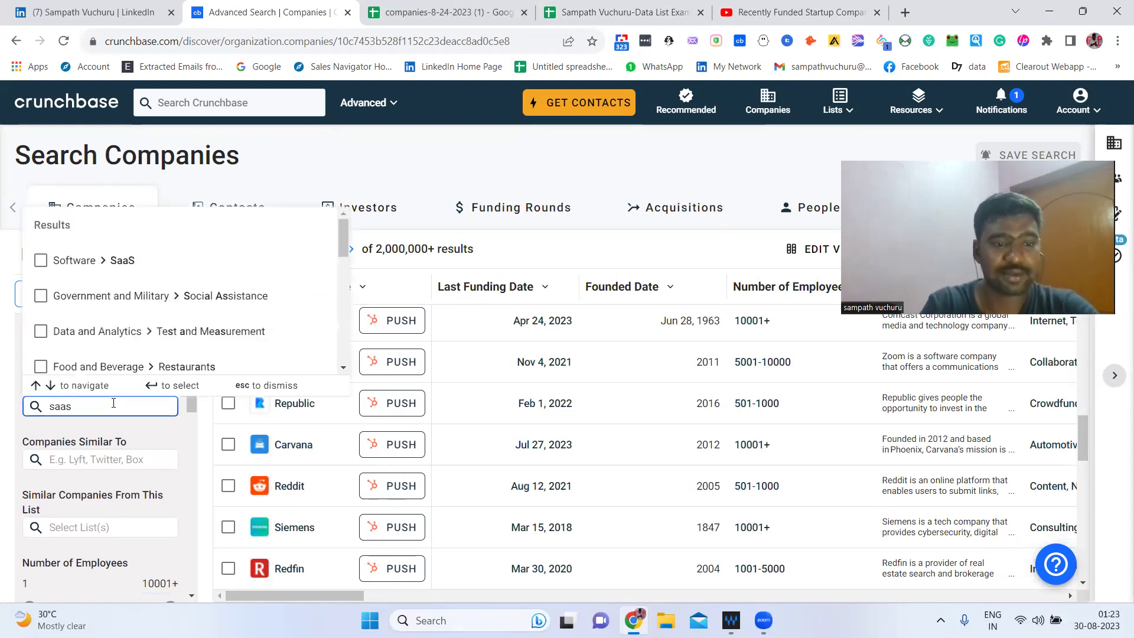
{"action": "left_click", "coordinate": [120, 265]}
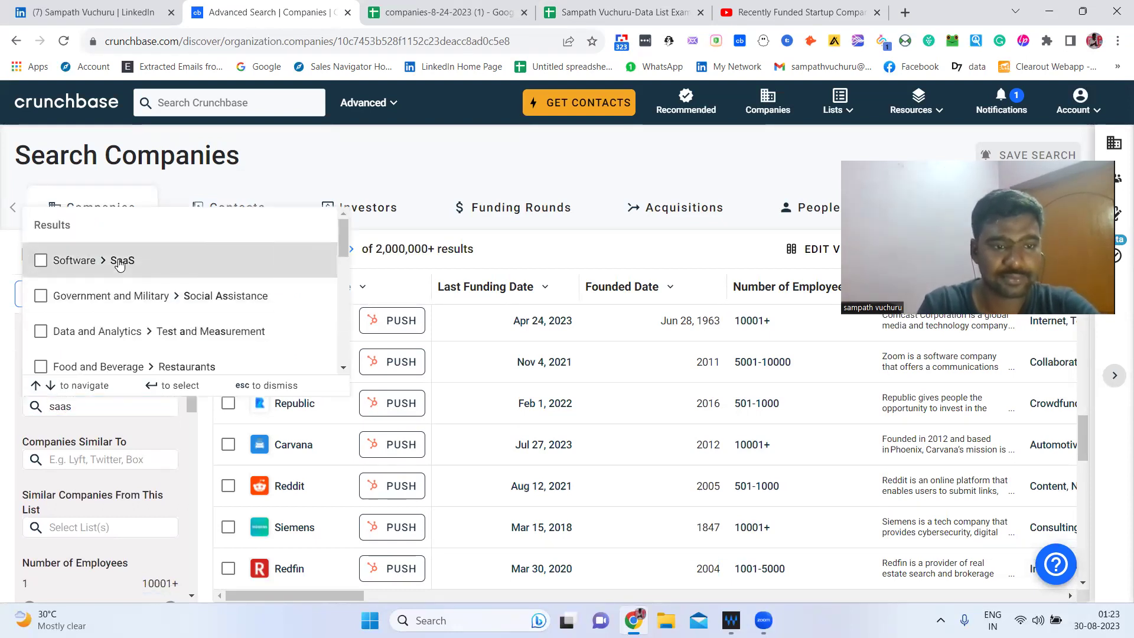
{"action": "left_click", "coordinate": [120, 265]}
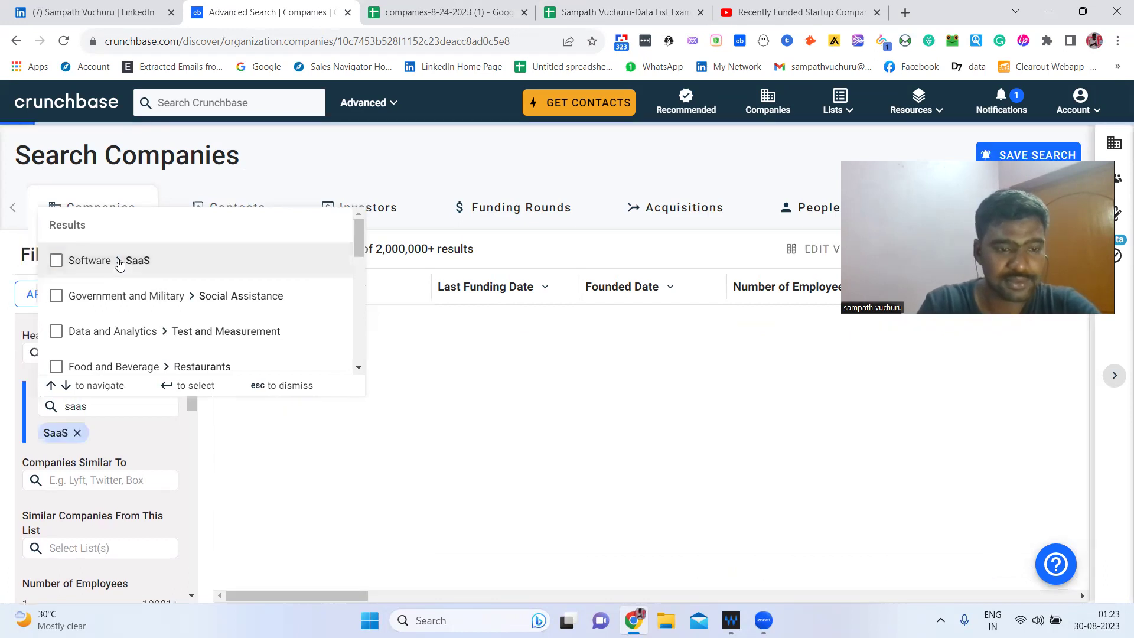
{"action": "left_click", "coordinate": [407, 171]}
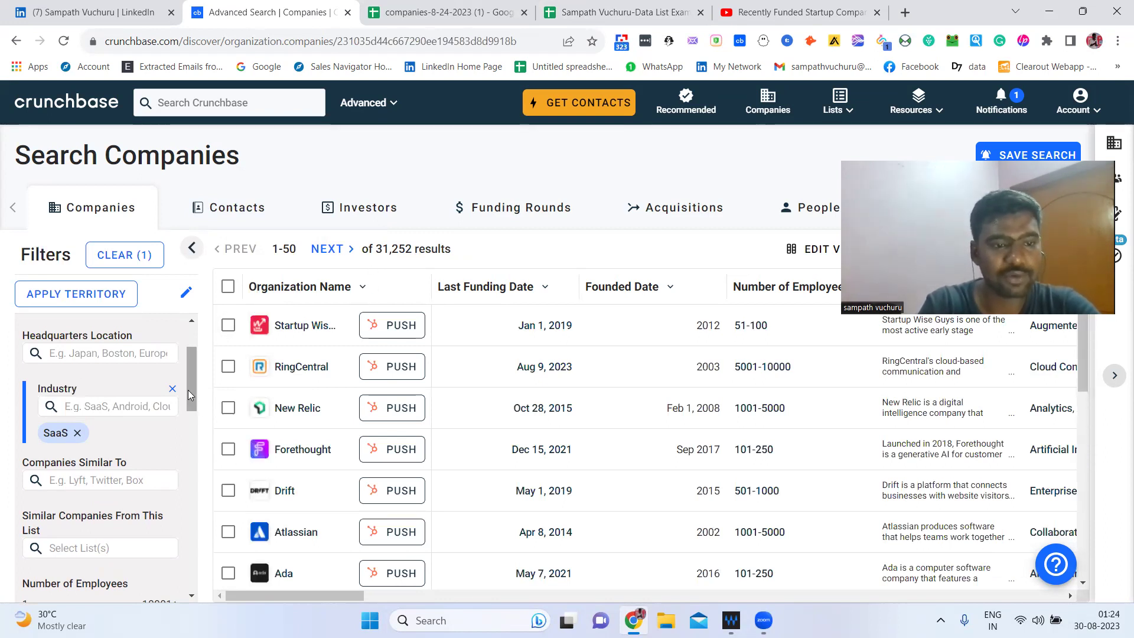
- Set the headquarters location filter to Canada, North America
{"action": "left_click", "coordinate": [144, 353]}
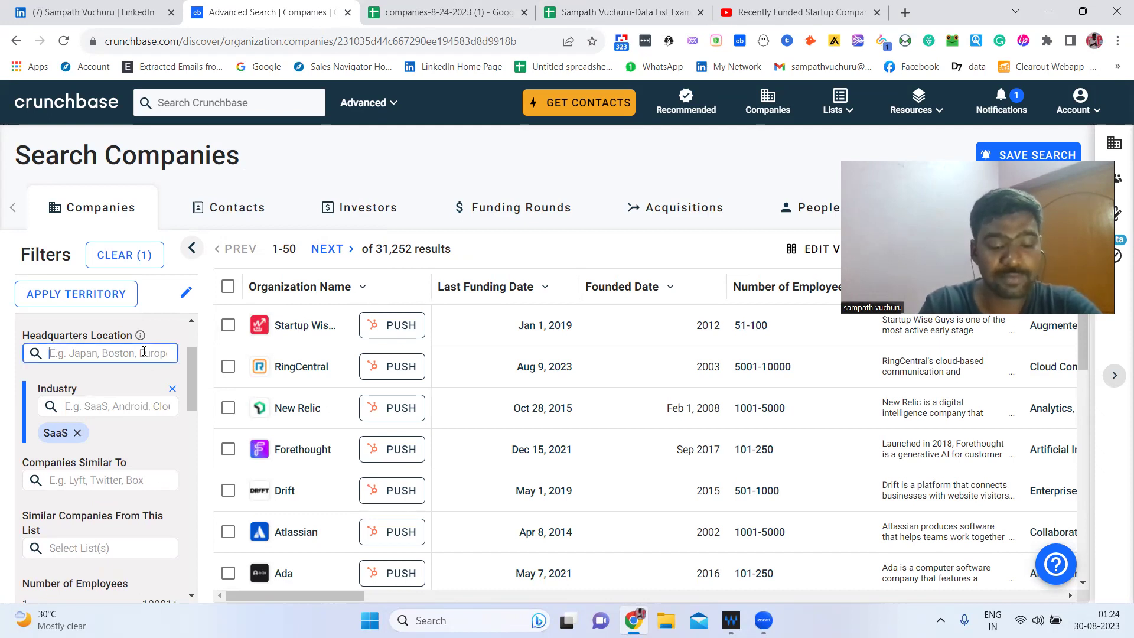
{"action": "type", "text": "cana"}
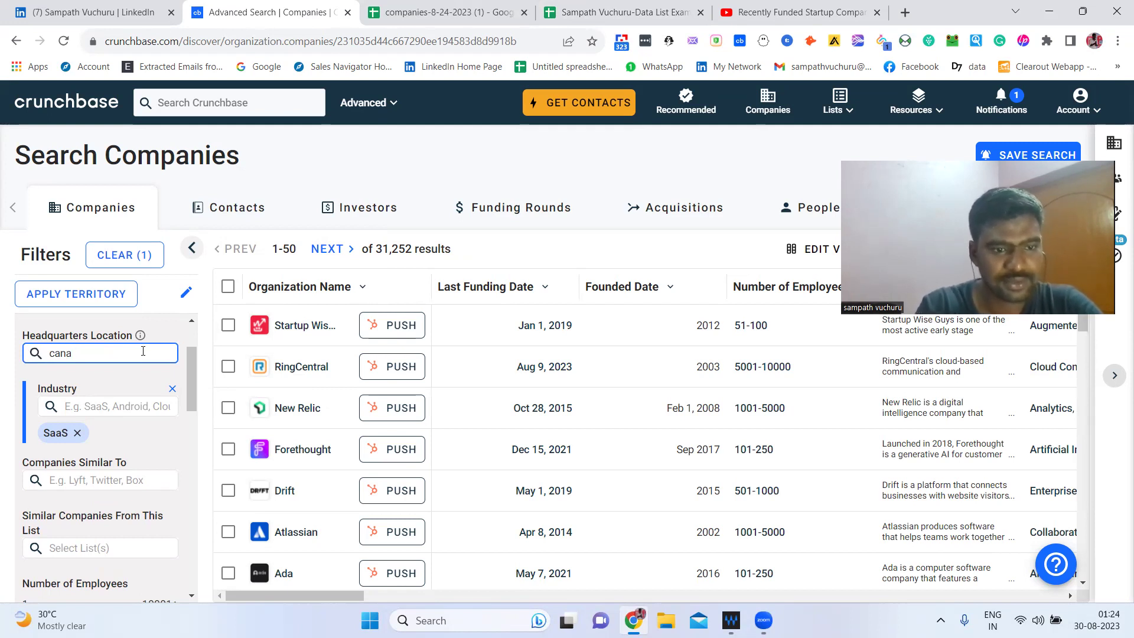
{"action": "left_click", "coordinate": [143, 350]}
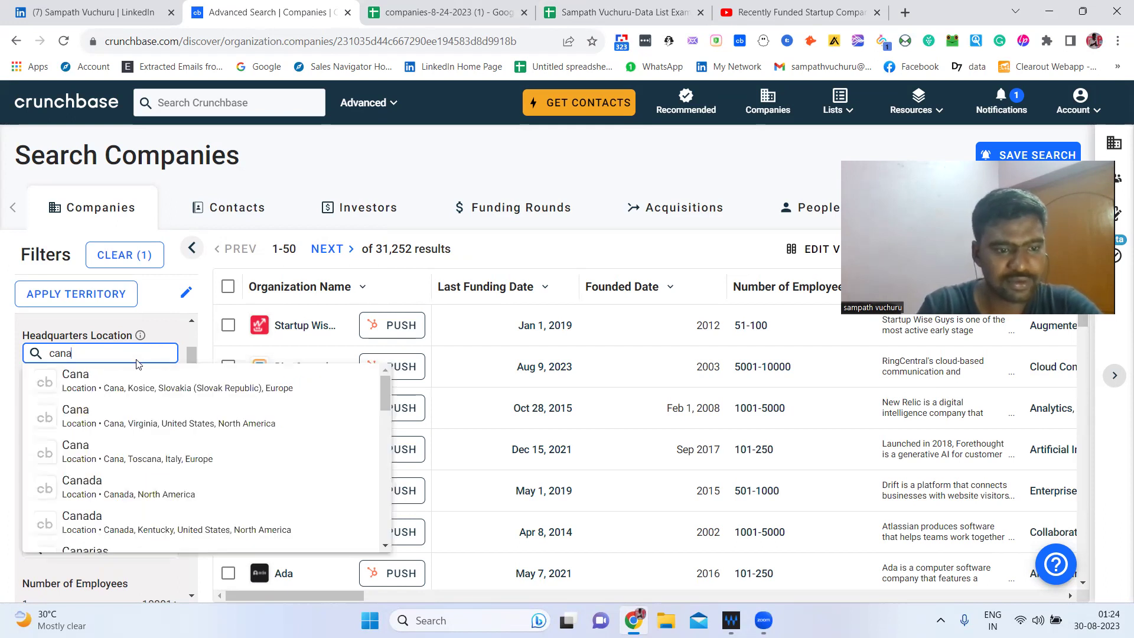
{"action": "type", "text": "da"}
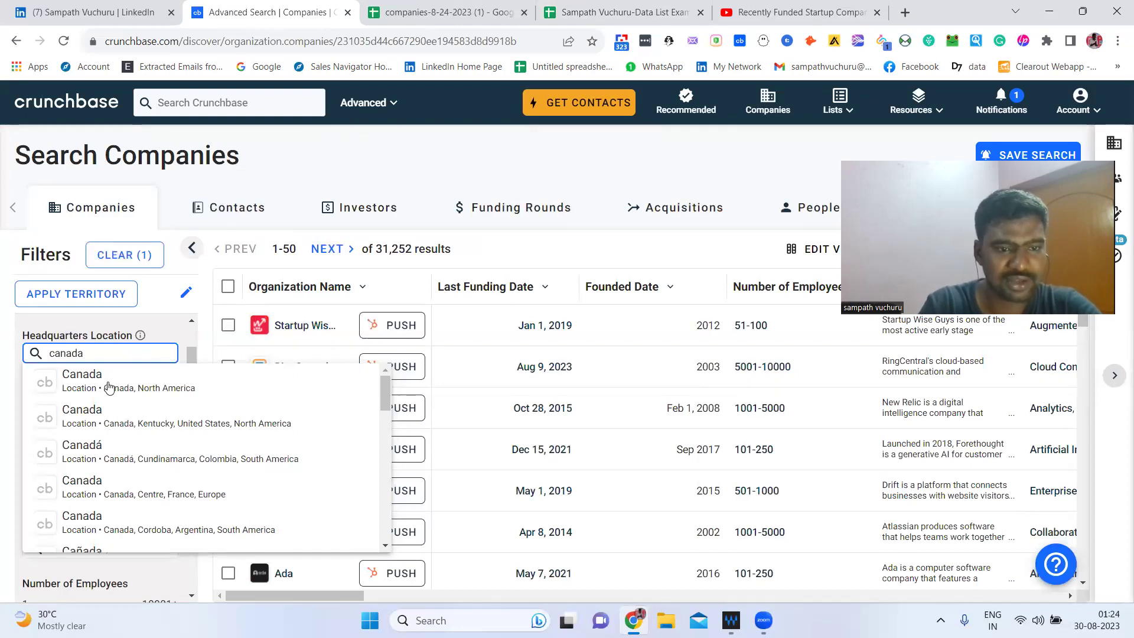
{"action": "left_click", "coordinate": [109, 388]}
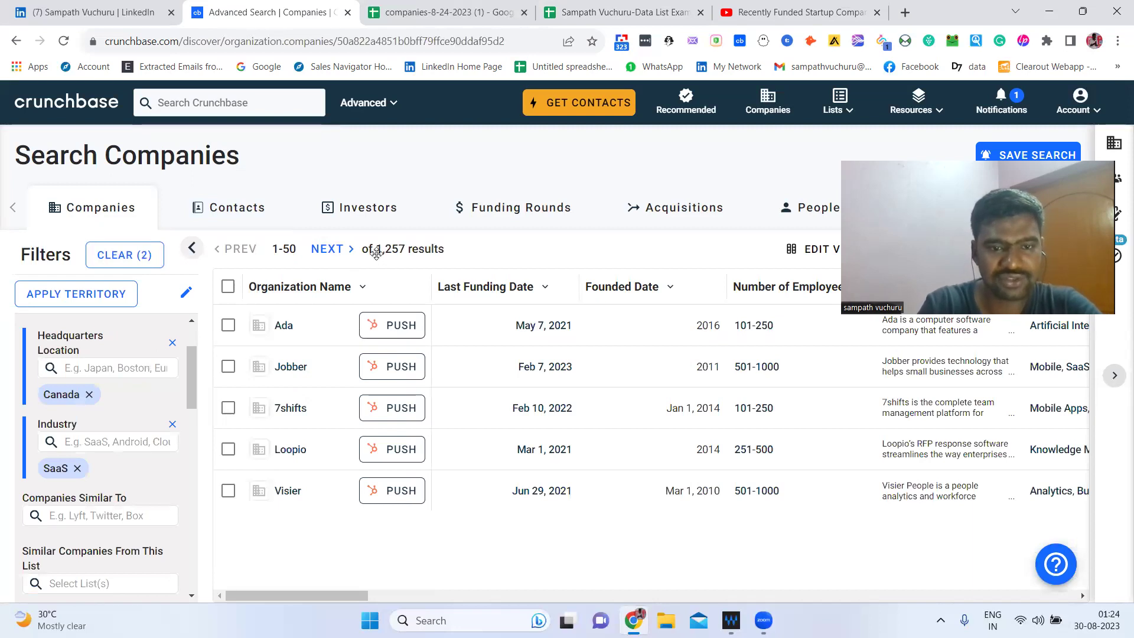
- Highlight the 1,257 results count and scroll through the Canadian SaaS company list
{"action": "triple_click", "coordinate": [423, 250]}
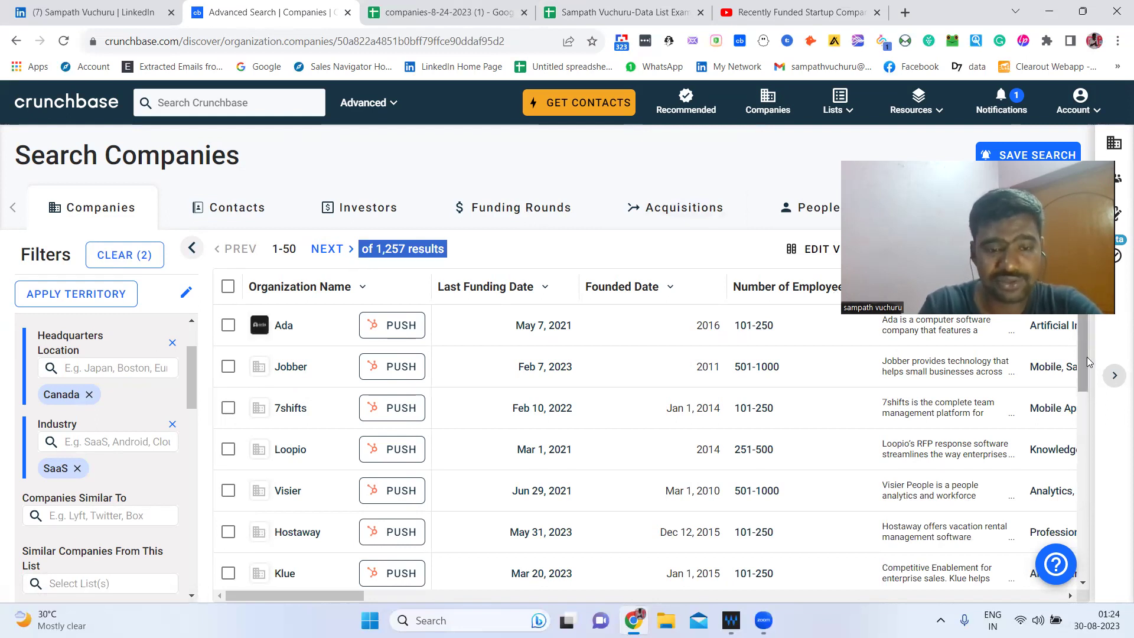
{"action": "left_click_drag", "start_coordinate": [1091, 381], "coordinate": [1093, 461]}
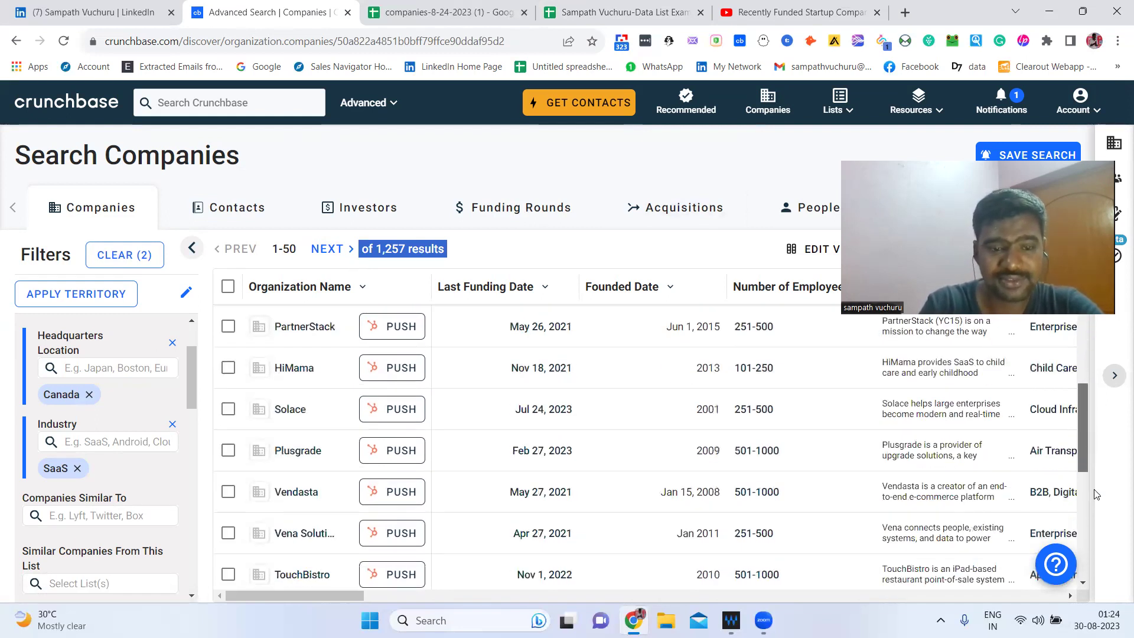
{"action": "scroll", "coordinate": [401, 442], "scroll_direction": "up", "scroll_amount": 10}
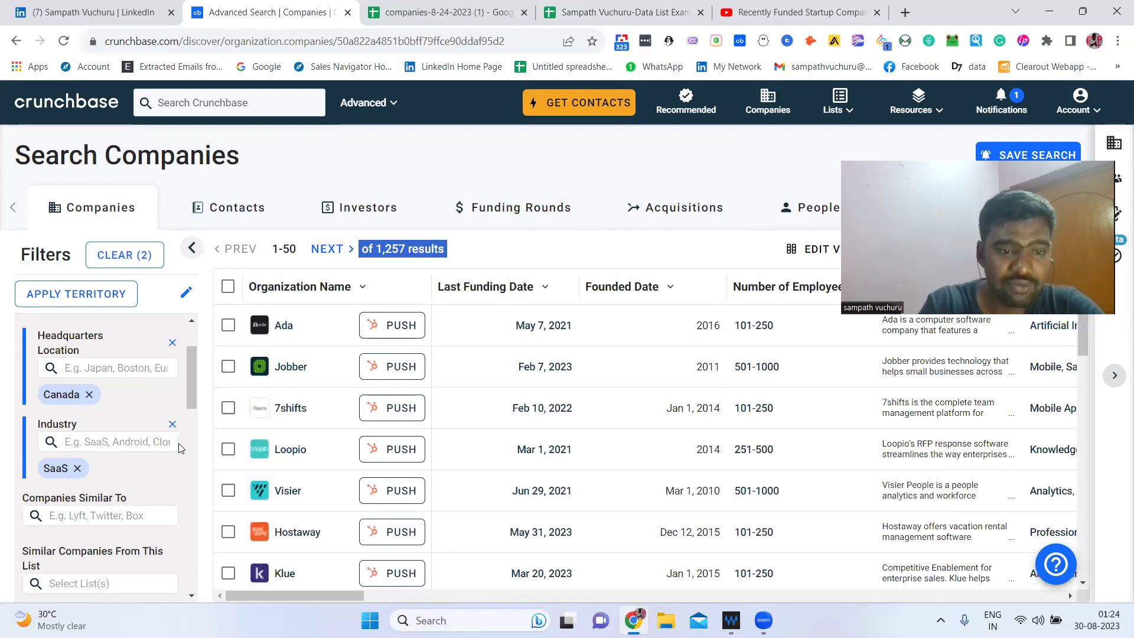
{"action": "scroll", "coordinate": [192, 358], "scroll_direction": "down", "scroll_amount": 2}
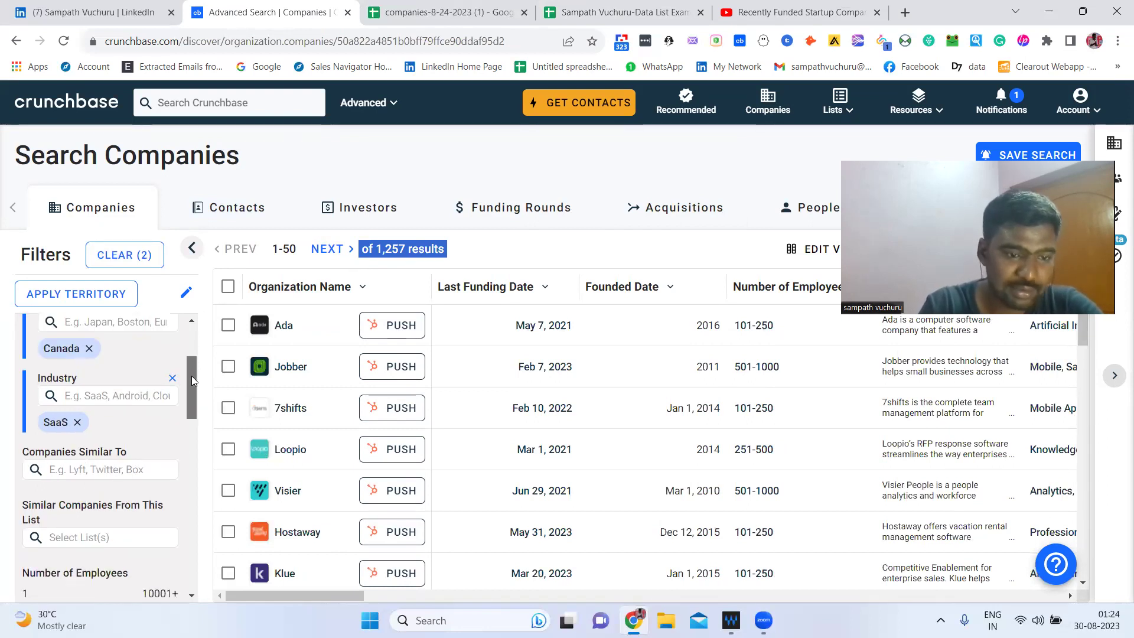
{"action": "scroll", "coordinate": [194, 413], "scroll_direction": "down", "scroll_amount": 3}
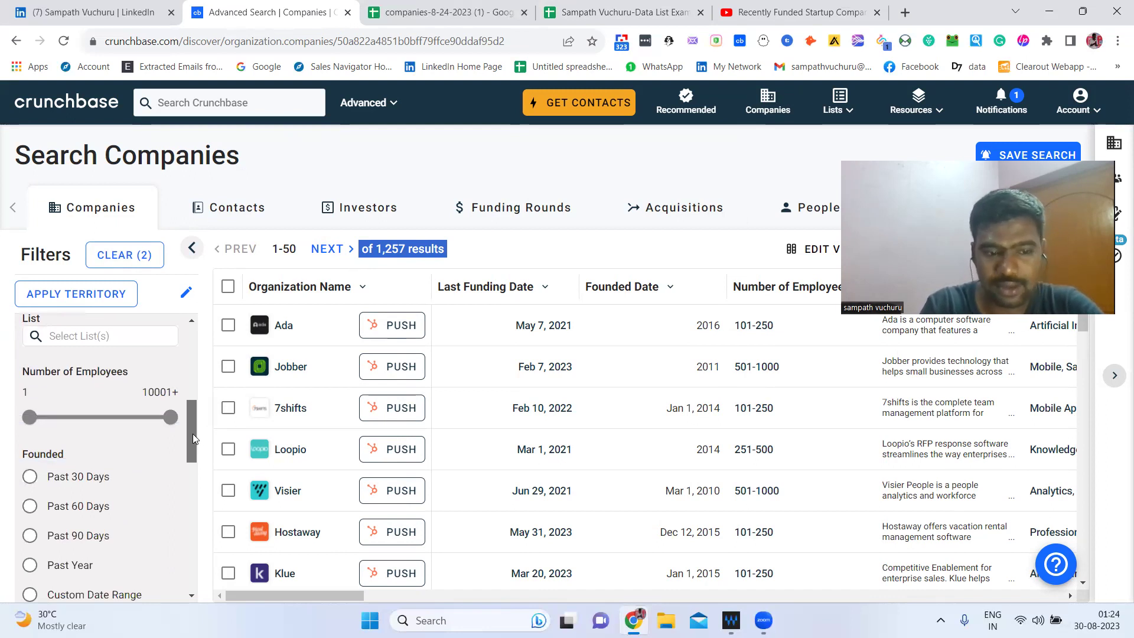
{"action": "scroll", "coordinate": [193, 437], "scroll_direction": "down", "scroll_amount": 2}
{"action": "scroll", "coordinate": [194, 493], "scroll_direction": "down", "scroll_amount": 5}
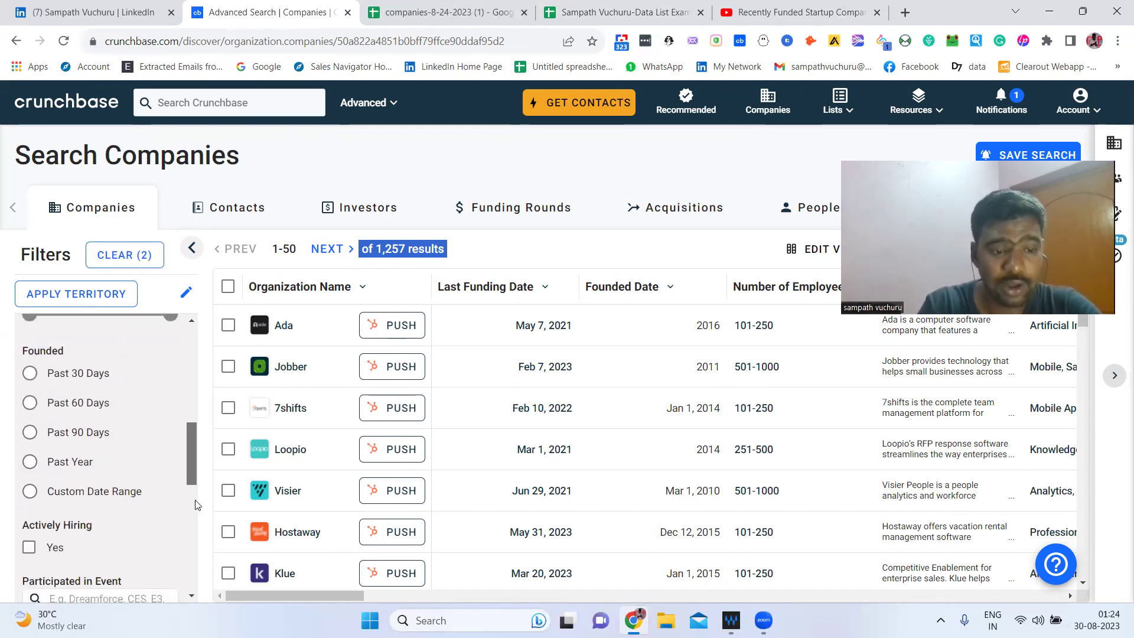
{"action": "scroll", "coordinate": [193, 514], "scroll_direction": "down", "scroll_amount": 2}
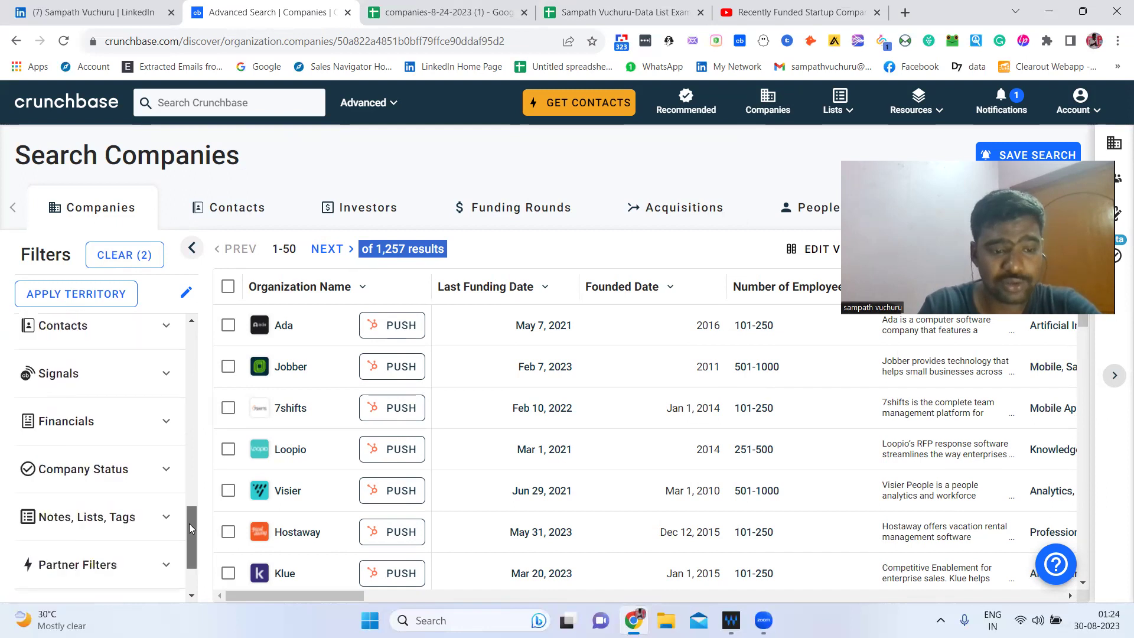
- Expand the Financials filter options and scroll through them
{"action": "left_click", "coordinate": [158, 416]}
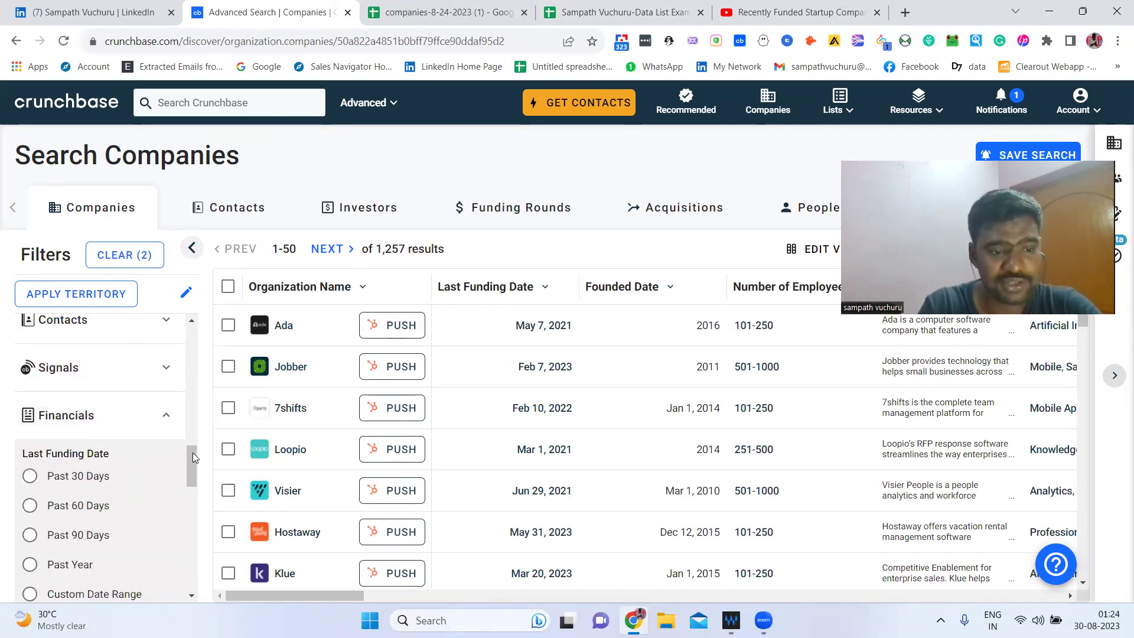
{"action": "scroll", "coordinate": [194, 458], "scroll_direction": "down", "scroll_amount": 1}
{"action": "left_click_drag", "start_coordinate": [193, 465], "coordinate": [188, 531]}
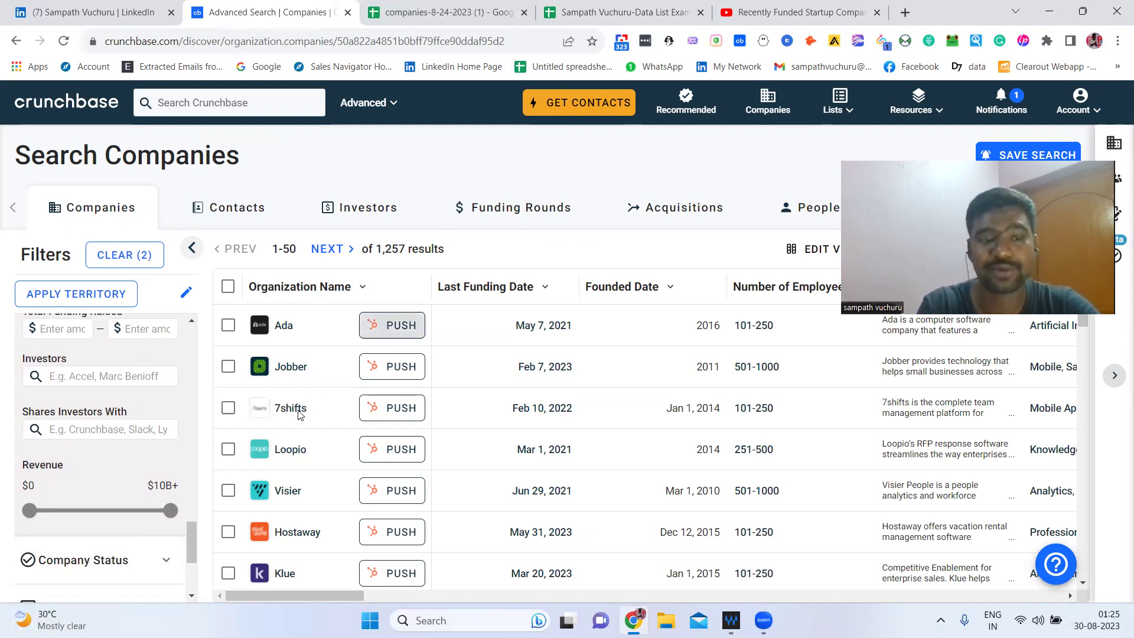
{"action": "left_click_drag", "start_coordinate": [193, 543], "coordinate": [184, 298]}
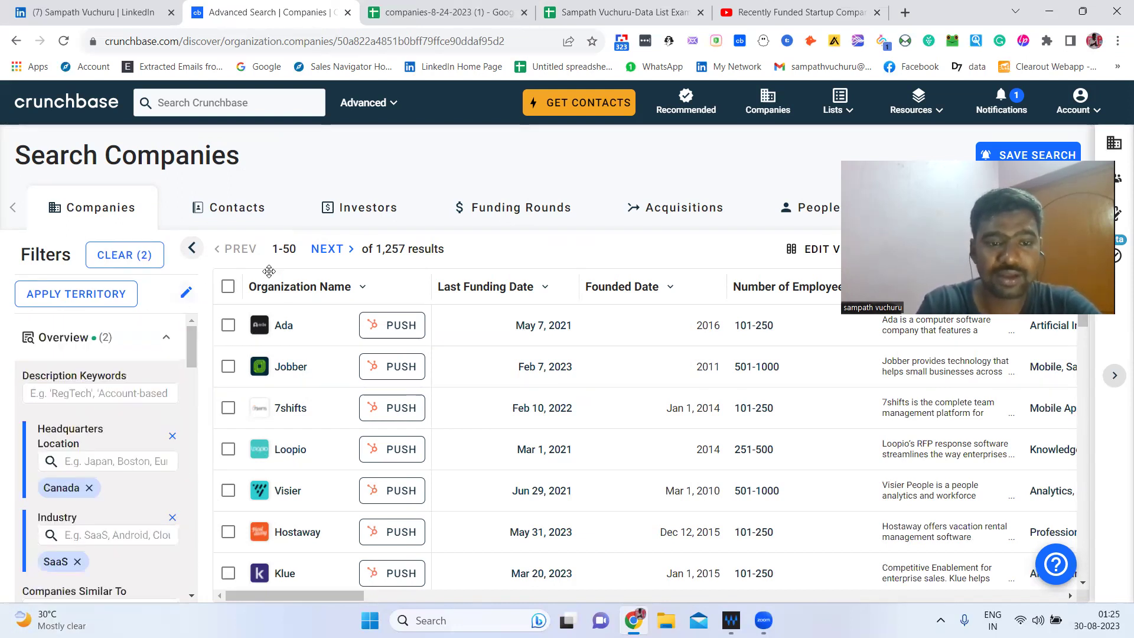
{"action": "left_click", "coordinate": [227, 287]}
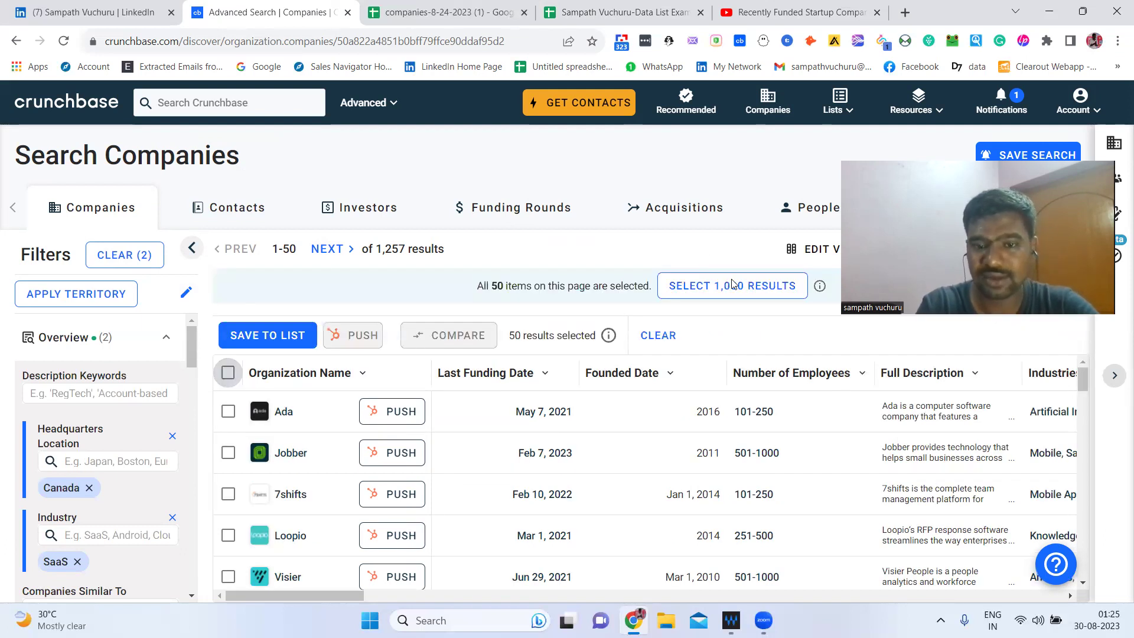
{"action": "left_click", "coordinate": [732, 285]}
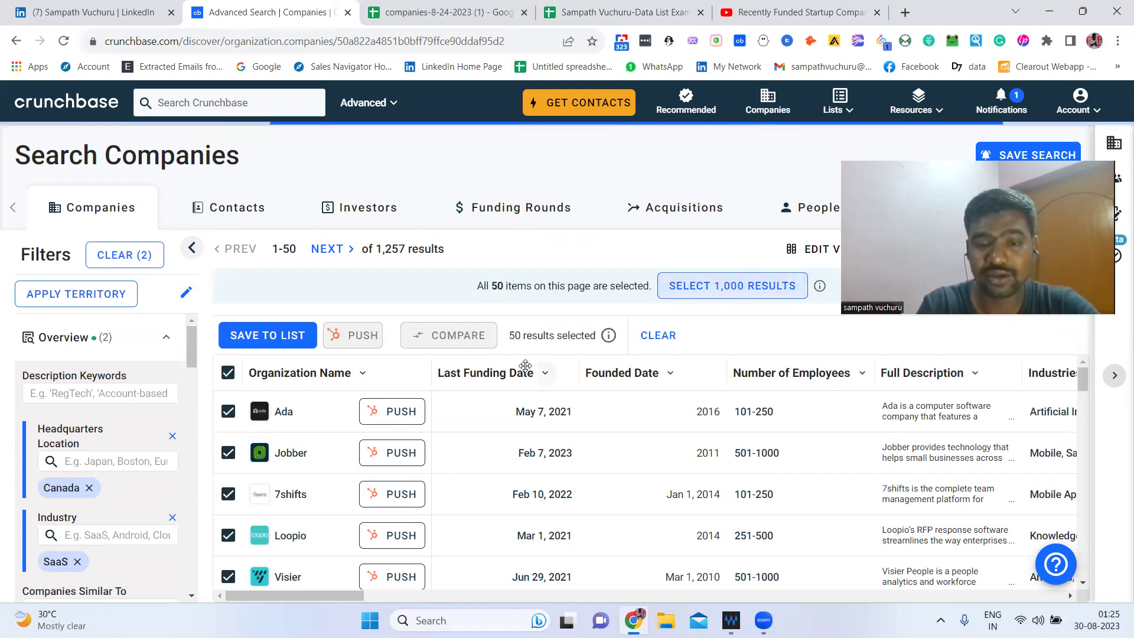
{"action": "left_click", "coordinate": [229, 381]}
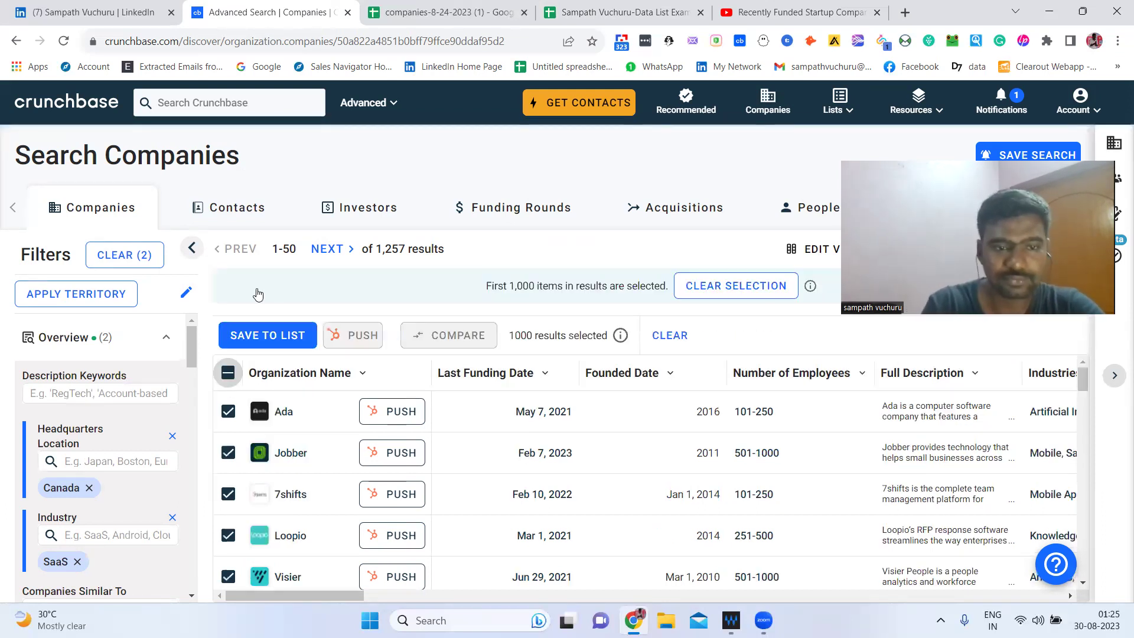
{"action": "left_click", "coordinate": [228, 375]}
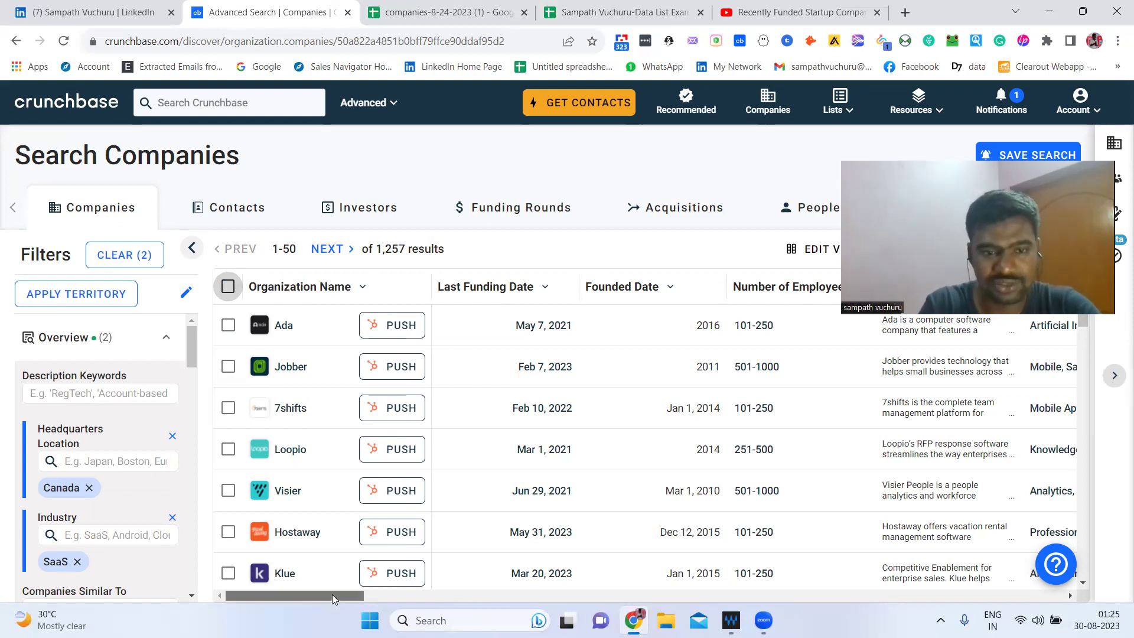
{"action": "left_click_drag", "start_coordinate": [332, 596], "coordinate": [510, 609]}
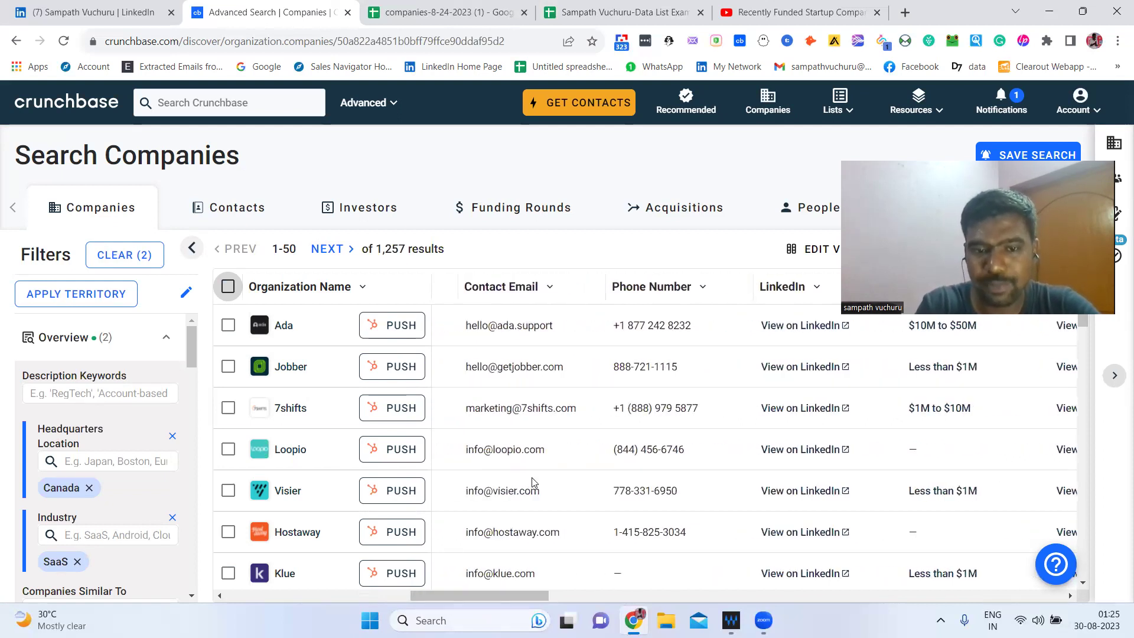
{"action": "left_click_drag", "start_coordinate": [505, 600], "coordinate": [1104, 579]}
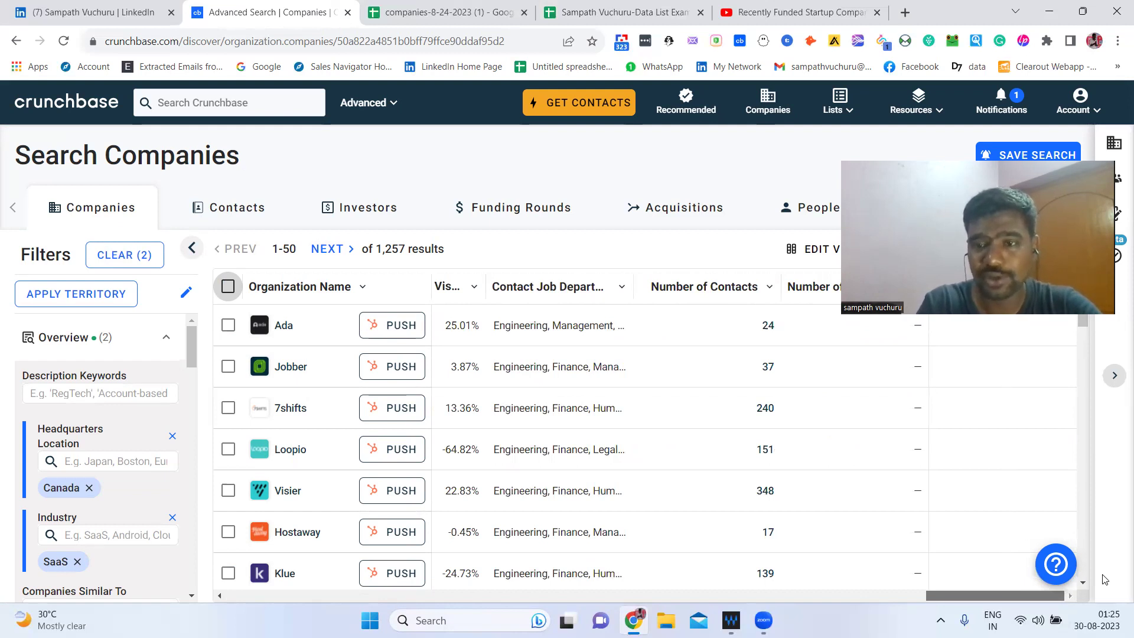
{"action": "left_click_drag", "start_coordinate": [1033, 401], "coordinate": [1031, 407]}
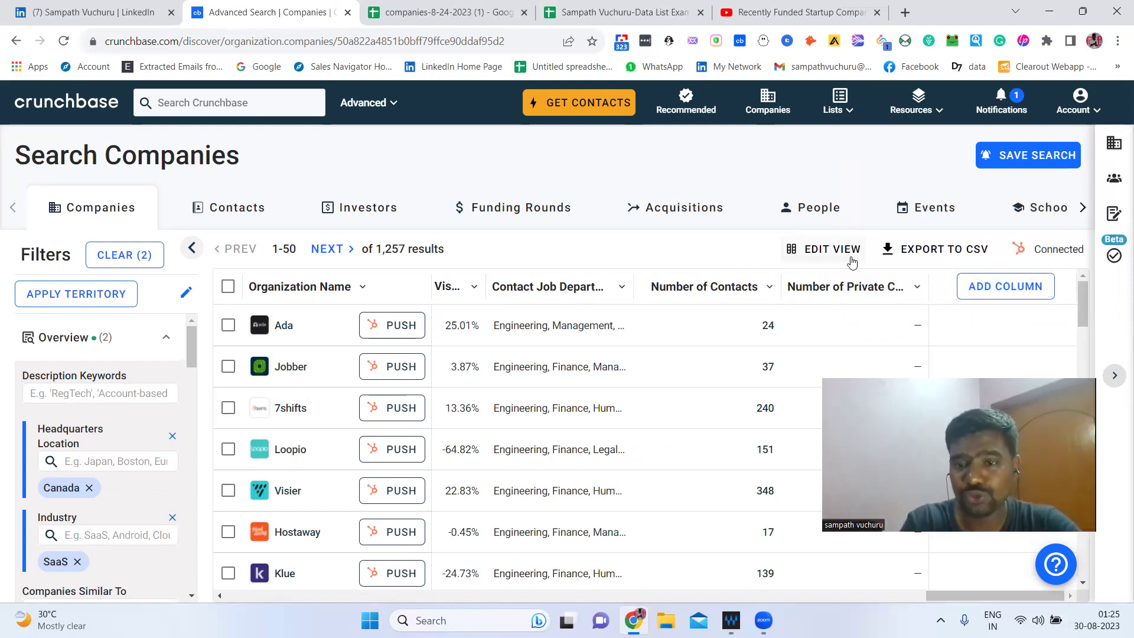
- Inspect the column settings for the 1,257-company table and close them without changes
{"action": "left_click", "coordinate": [851, 261]}
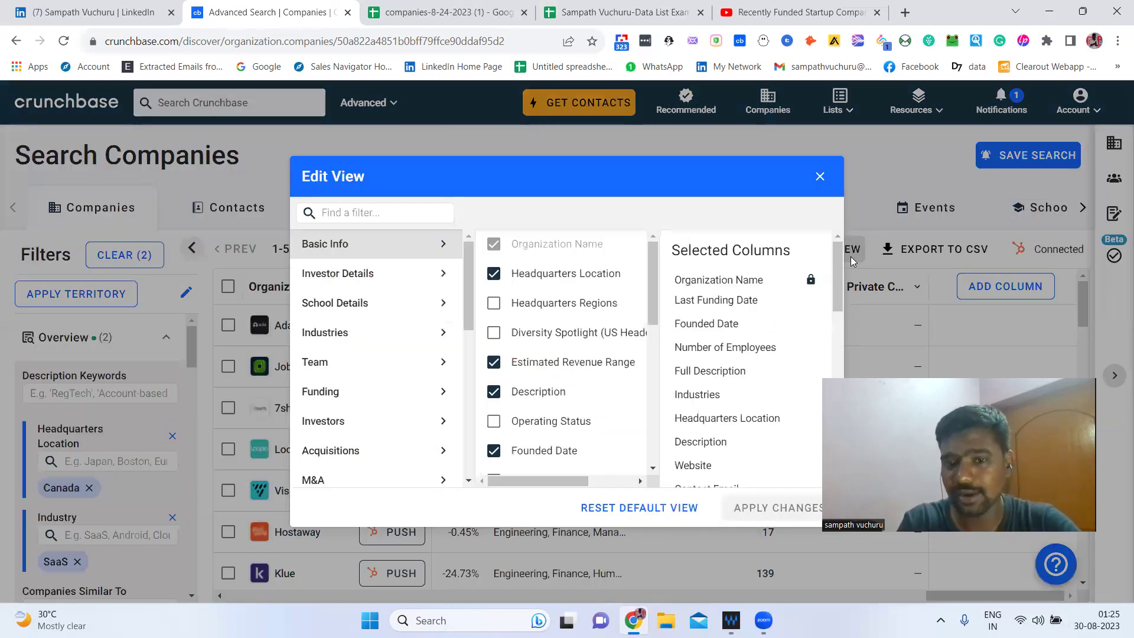
{"action": "left_click_drag", "start_coordinate": [841, 261], "coordinate": [838, 357]}
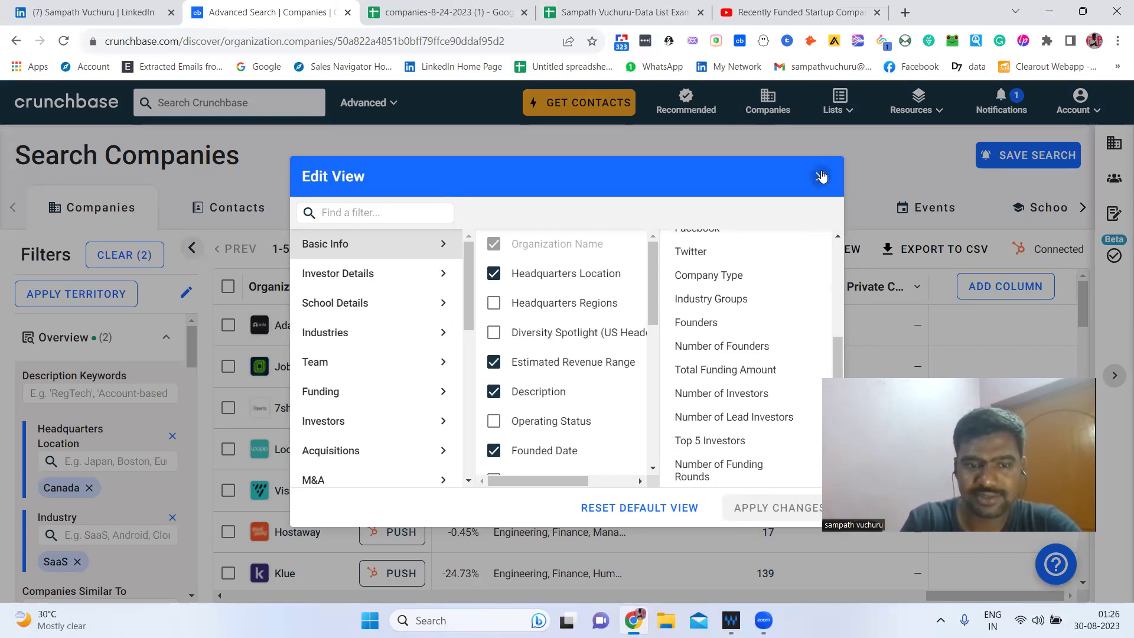
{"action": "left_click", "coordinate": [822, 177]}
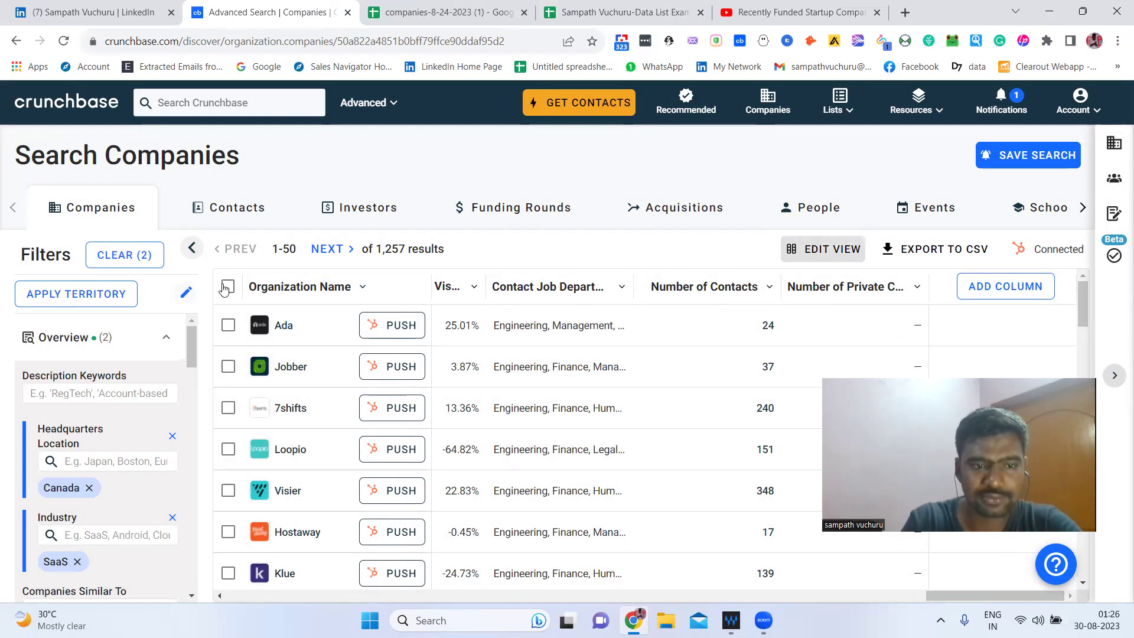
- Select the first 1,000 Canadian SaaS results, then go to the companies-8-24-2023 spreadsheet
{"action": "left_click", "coordinate": [227, 287]}
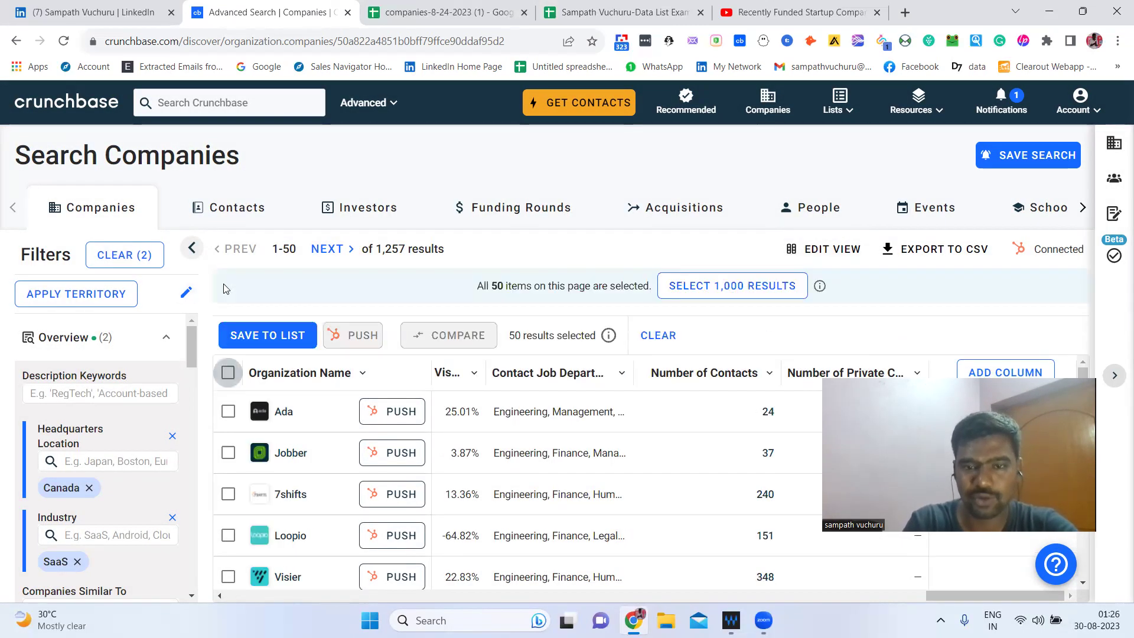
{"action": "left_click", "coordinate": [768, 289]}
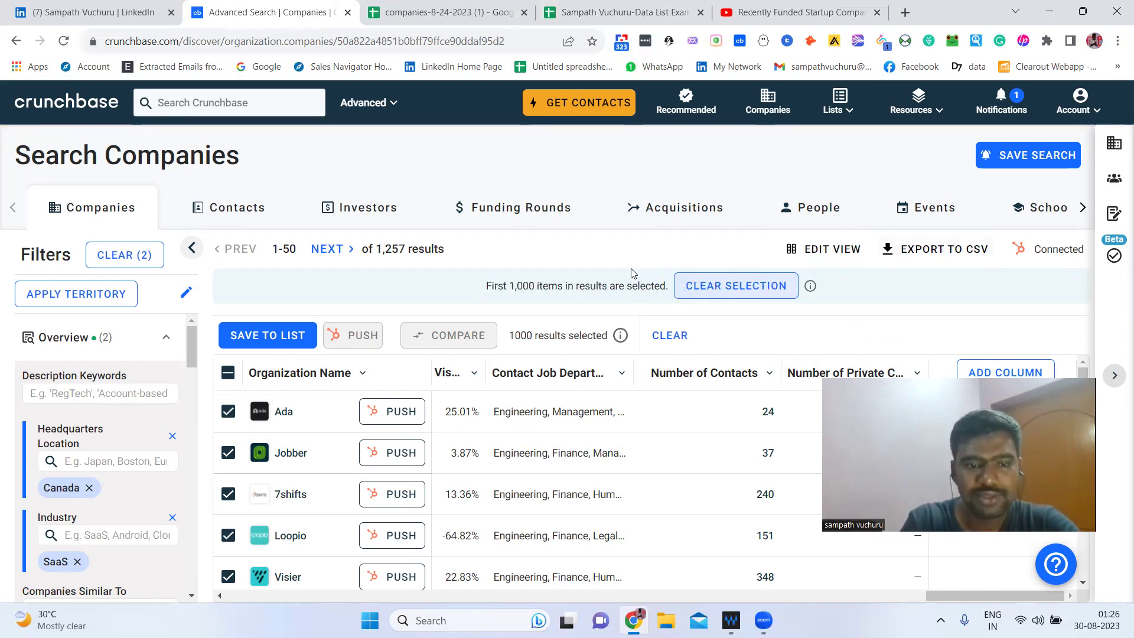
{"action": "left_click", "coordinate": [454, 6]}
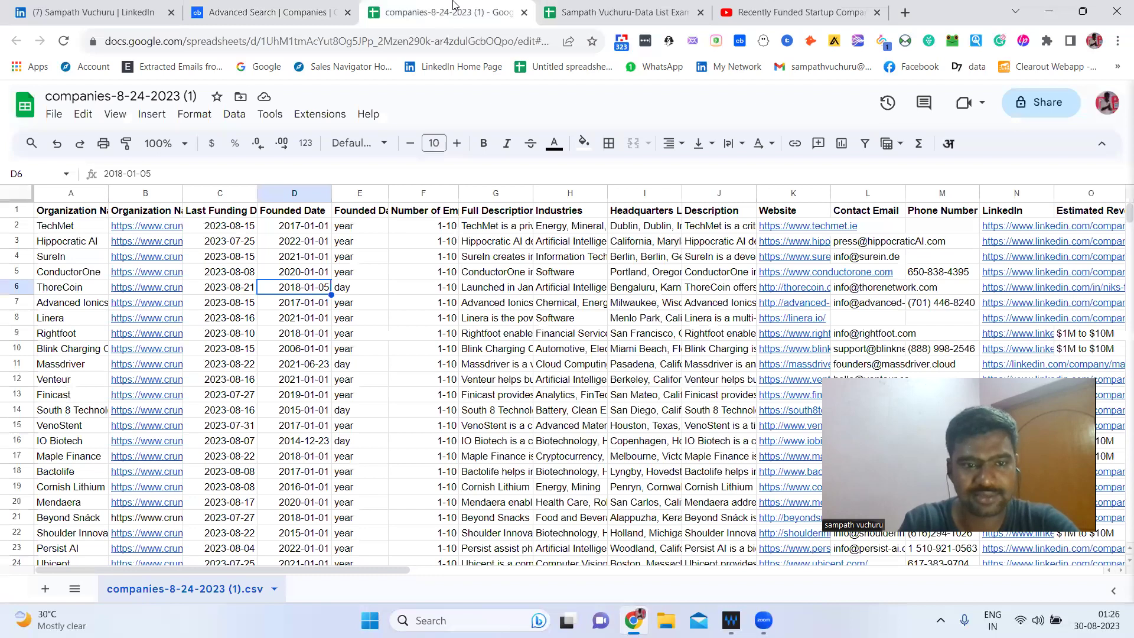
- Review TechMet's row from name through funding date, founded date, social profiles, contacts and founders
{"action": "left_click", "coordinate": [70, 225]}
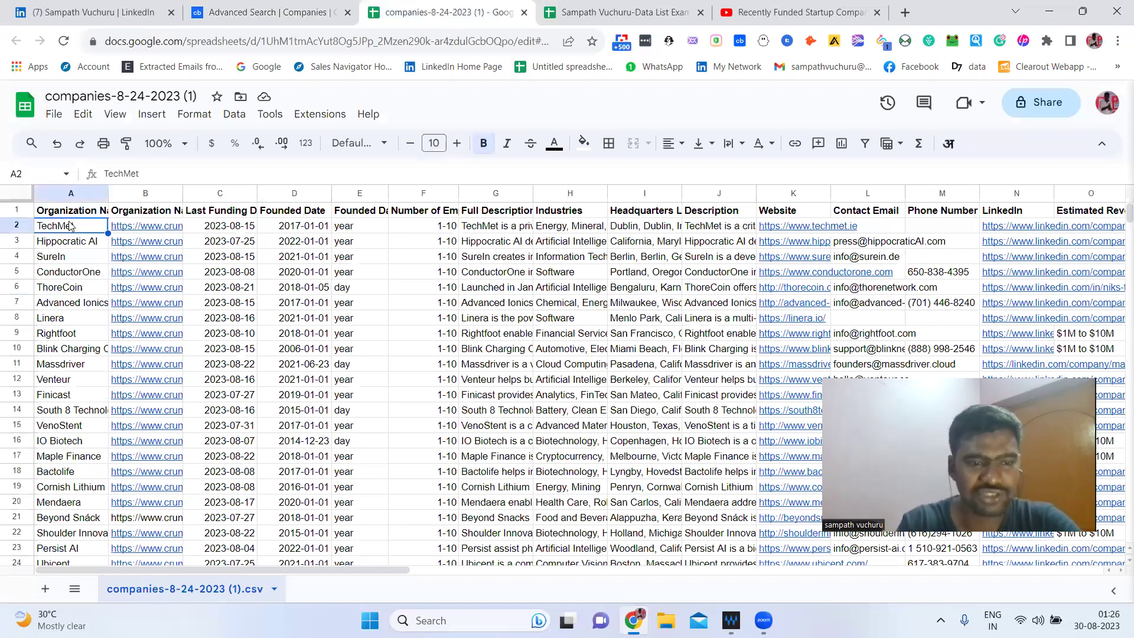
{"action": "key", "text": "Right"}
{"action": "key", "text": "Right"}
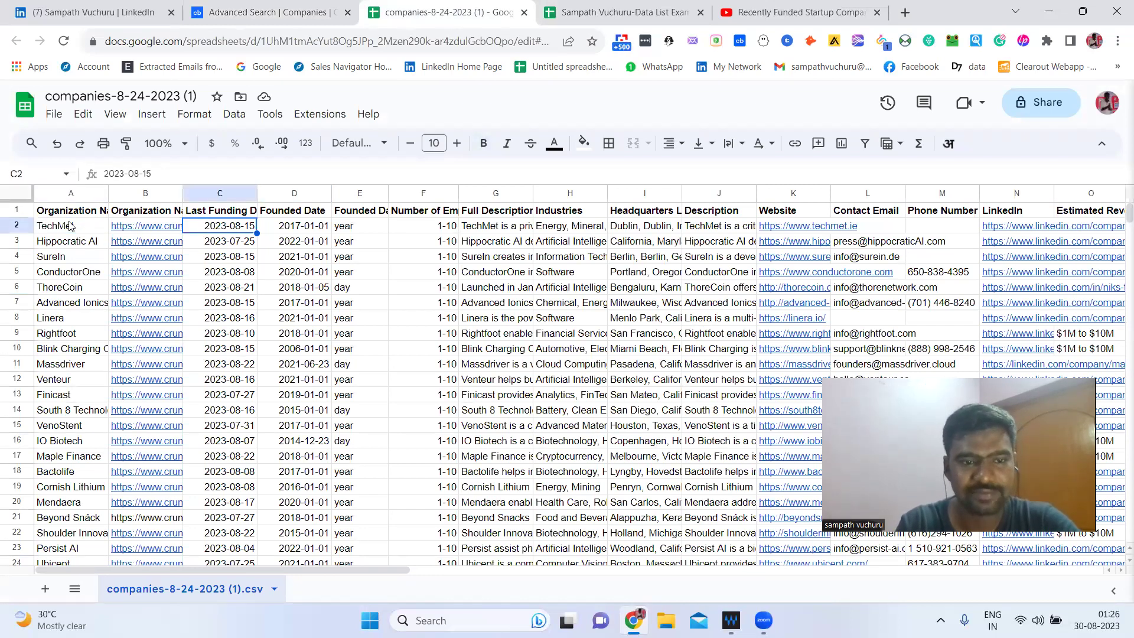
{"action": "key", "text": "Right"}
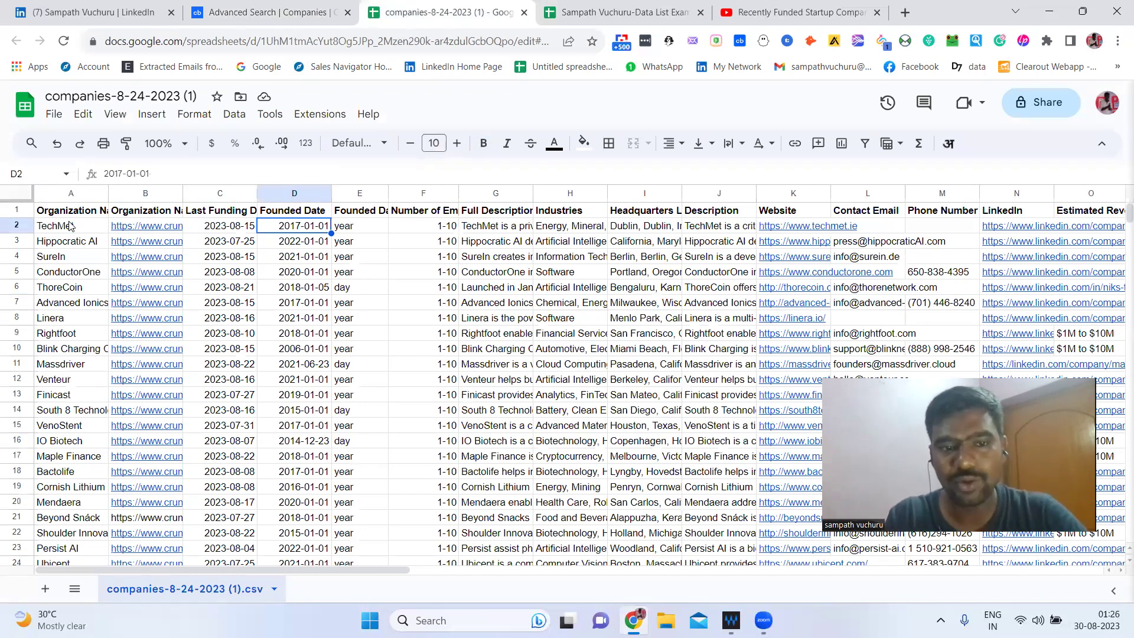
{"action": "key", "text": "Right"}
{"action": "key", "text": "Right"}
{"action": "key", "text": "Right"}
{"action": "key", "text": "Right"}
{"action": "key", "text": "Right"}
{"action": "key", "text": "Right"}
{"action": "key", "text": "Right"}
{"action": "key", "text": "Right"}
{"action": "key", "text": "Right"}
{"action": "key", "text": "Right"}
{"action": "key", "text": "Right"}
{"action": "key", "text": "Right"}
{"action": "key", "text": "Right"}
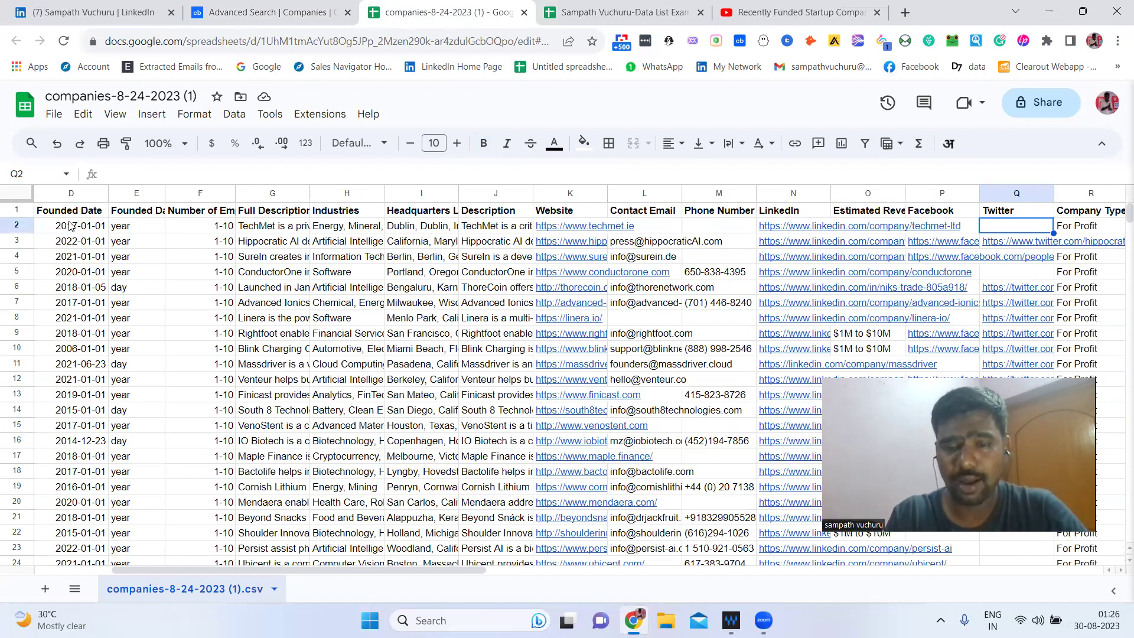
{"action": "key", "text": "Left"}
{"action": "key", "text": "Left"}
{"action": "key", "text": "Left"}
{"action": "key", "text": "Left"}
{"action": "key", "text": "Left"}
{"action": "key", "text": "Right"}
{"action": "key", "text": "Right"}
{"action": "key", "text": "Right"}
{"action": "key", "text": "Right"}
{"action": "key", "text": "Right"}
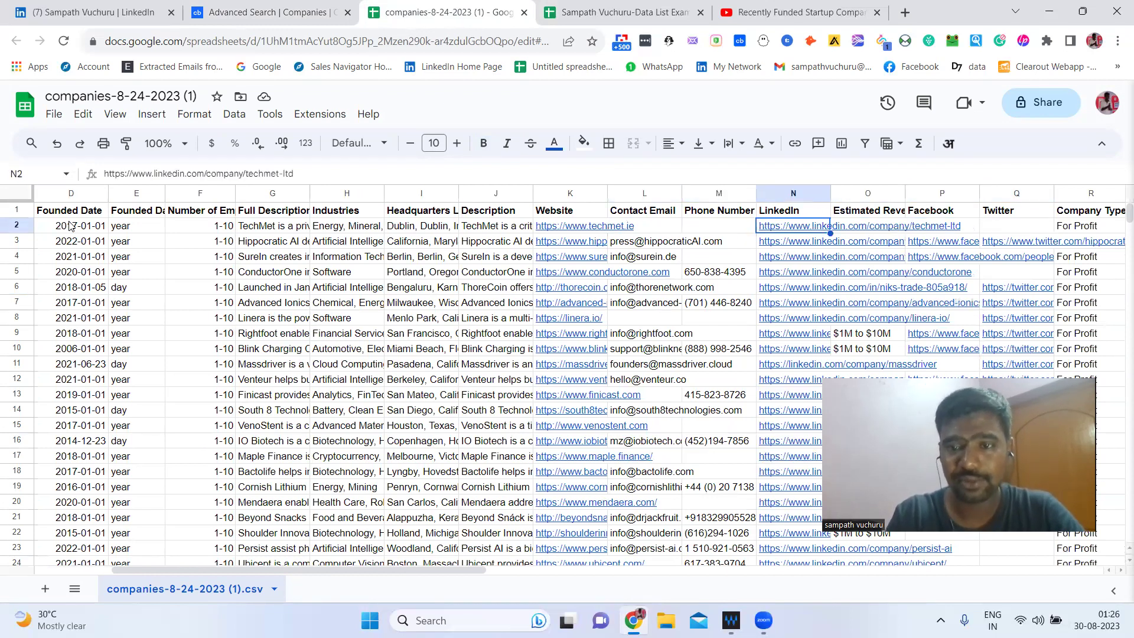
{"action": "key", "text": "Right"}
{"action": "key", "text": "Right"}
{"action": "key", "text": "Right"}
{"action": "key", "text": "Right"}
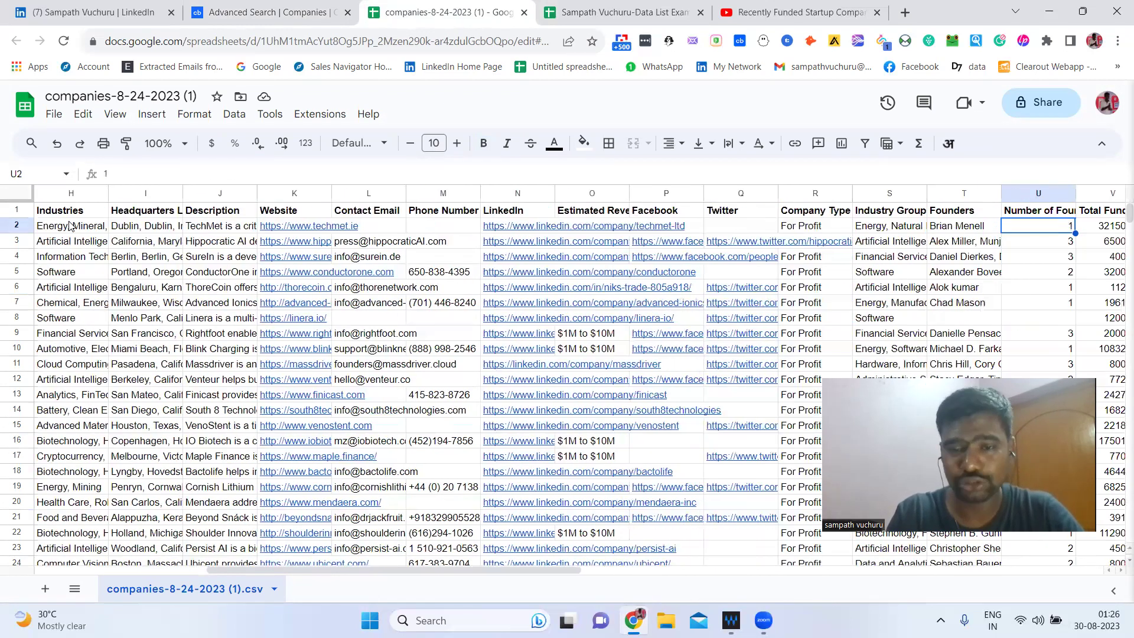
- Check TechMet's funding rounds, last funding amount and SEMrush columns, then return to Crunchbase
{"action": "key", "text": "Right"}
{"action": "key", "text": "Right"}
{"action": "key", "text": "Right"}
{"action": "key", "text": "Right"}
{"action": "key", "text": "Right"}
{"action": "key", "text": "Right"}
{"action": "key", "text": "Right"}
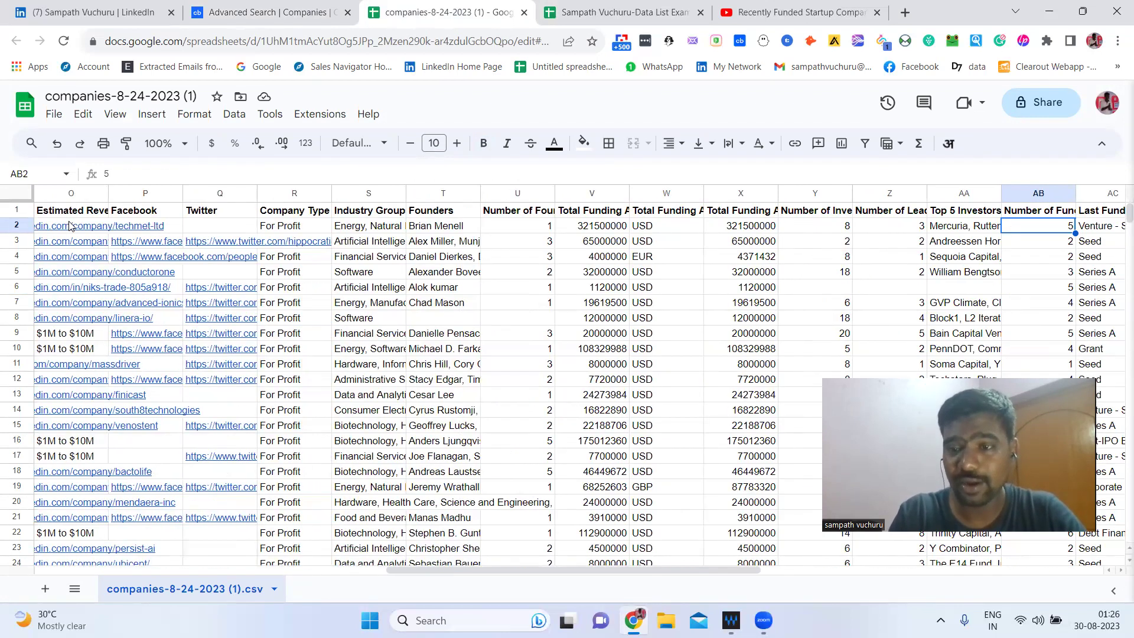
{"action": "key", "text": "Right"}
{"action": "key", "text": "Right"}
{"action": "key", "text": "Right"}
{"action": "key", "text": "Right"}
{"action": "key", "text": "Right"}
{"action": "key", "text": "Right"}
{"action": "key", "text": "Right"}
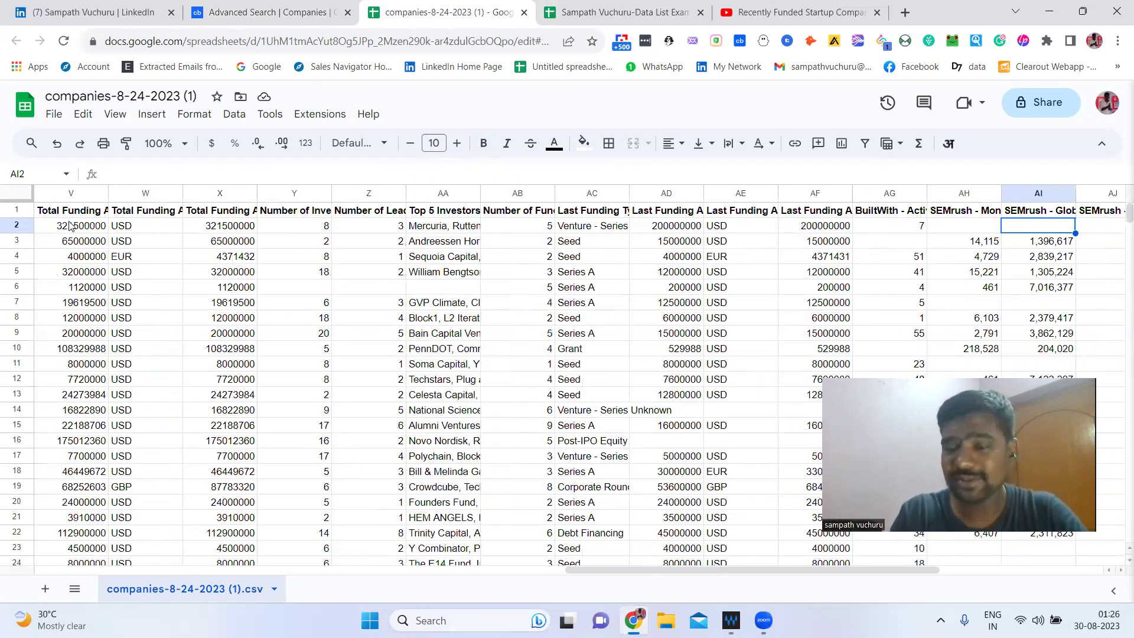
{"action": "key", "text": "Right"}
{"action": "key", "text": "Right"}
{"action": "key", "text": "Right"}
{"action": "key", "text": "Right"}
{"action": "key", "text": "Left"}
{"action": "key", "text": "Left"}
{"action": "key", "text": "Left"}
{"action": "key", "text": "Left"}
{"action": "key", "text": "Left"}
{"action": "key", "text": "Left"}
{"action": "key", "text": "Left"}
{"action": "key", "text": "Left"}
{"action": "key", "text": "Left"}
{"action": "key", "text": "Left"}
{"action": "key", "text": "Left"}
{"action": "key", "text": "Left"}
{"action": "key", "text": "Left"}
{"action": "key", "text": "Left"}
{"action": "key", "text": "Left"}
{"action": "key", "text": "Left"}
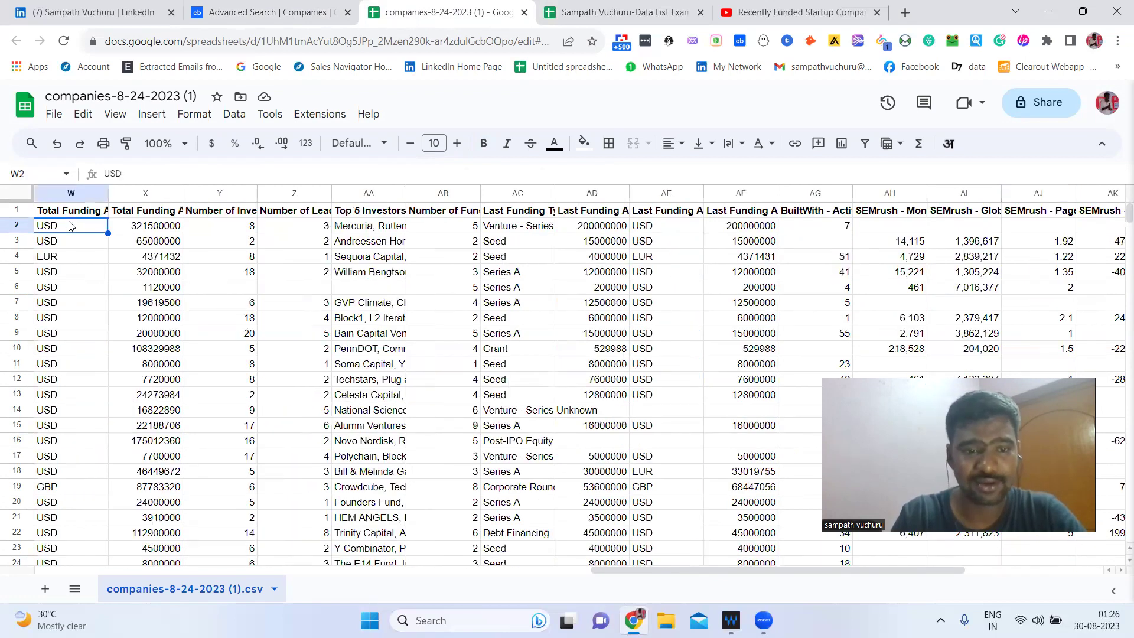
{"action": "key", "text": "Left"}
{"action": "key", "text": "Left"}
{"action": "key", "text": "Left"}
{"action": "key", "text": "Left"}
{"action": "key", "text": "Left"}
{"action": "key", "text": "Left"}
{"action": "key", "text": "Left"}
{"action": "key", "text": "Left"}
{"action": "key", "text": "Left"}
{"action": "key", "text": "Left"}
{"action": "key", "text": "Left"}
{"action": "key", "text": "Left"}
{"action": "key", "text": "Left"}
{"action": "key", "text": "Left"}
{"action": "key", "text": "Left"}
{"action": "key", "text": "Left"}
{"action": "key", "text": "Left"}
{"action": "key", "text": "Left"}
{"action": "key", "text": "Left"}
{"action": "key", "text": "Left"}
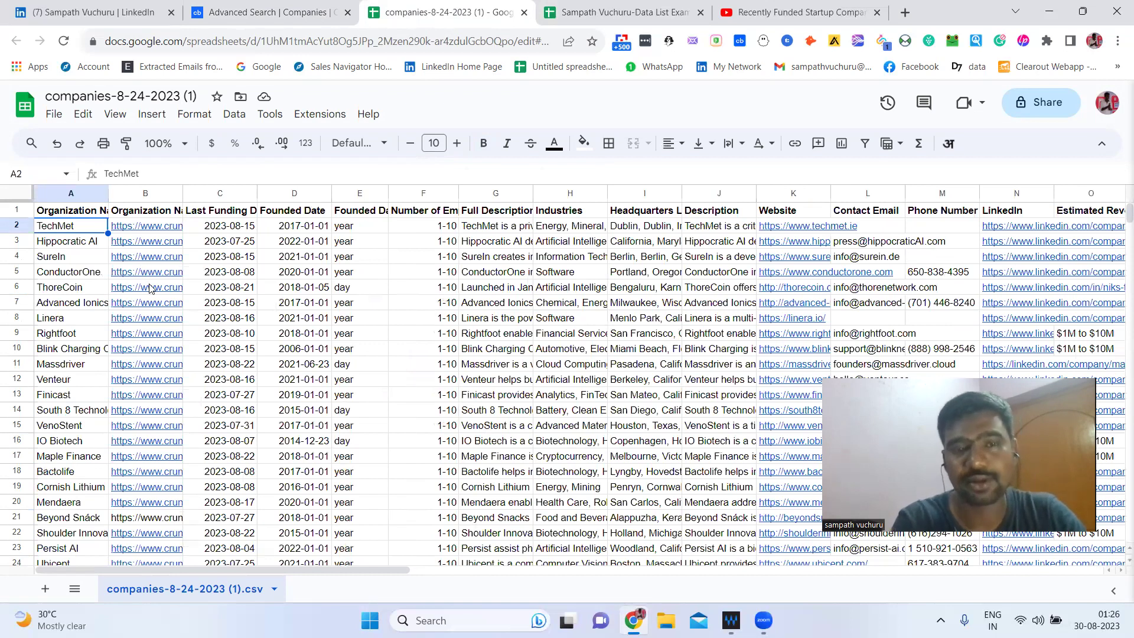
{"action": "left_click", "coordinate": [276, 8]}
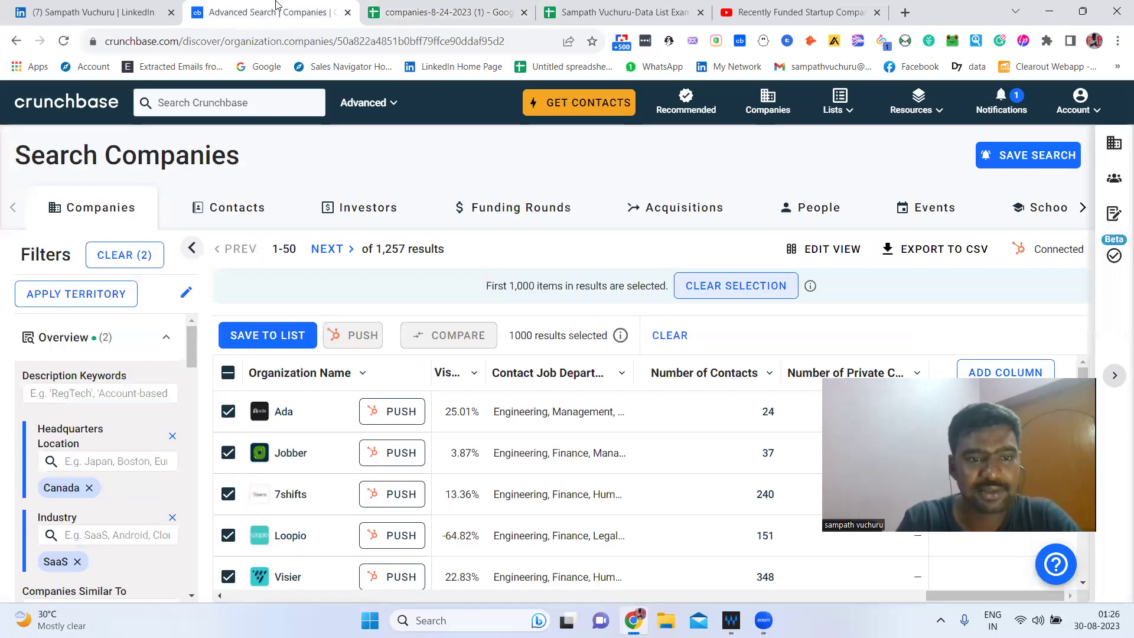
- Clear the 1,000-company selection and go back to the companies-8-24-2023 (1) spreadsheet
{"action": "left_click", "coordinate": [231, 375]}
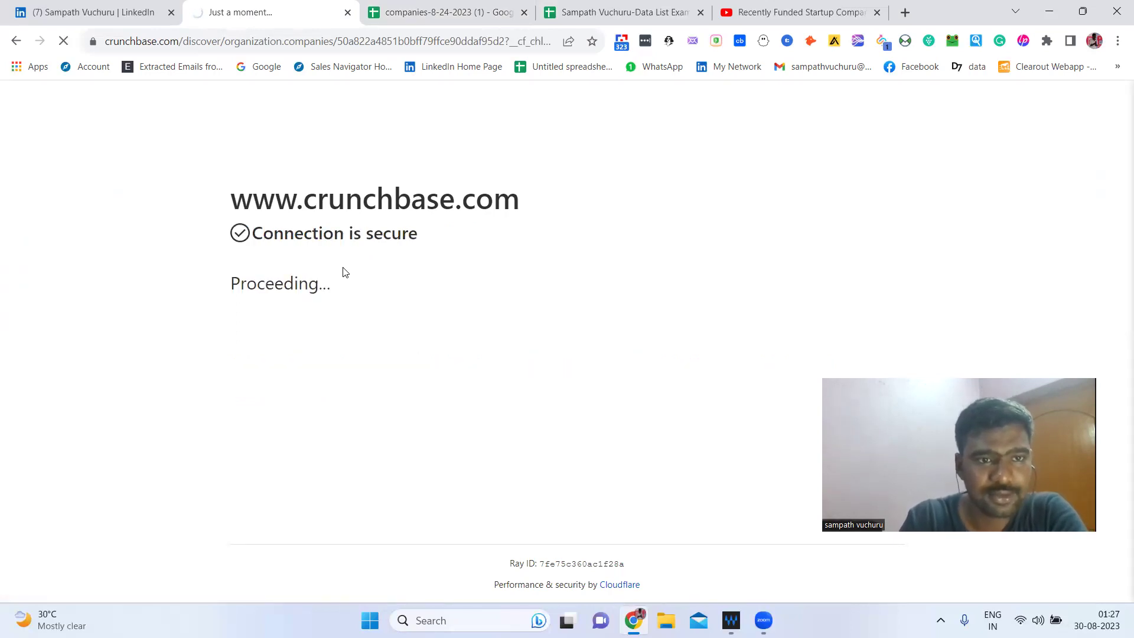
{"action": "left_click", "coordinate": [484, 4]}
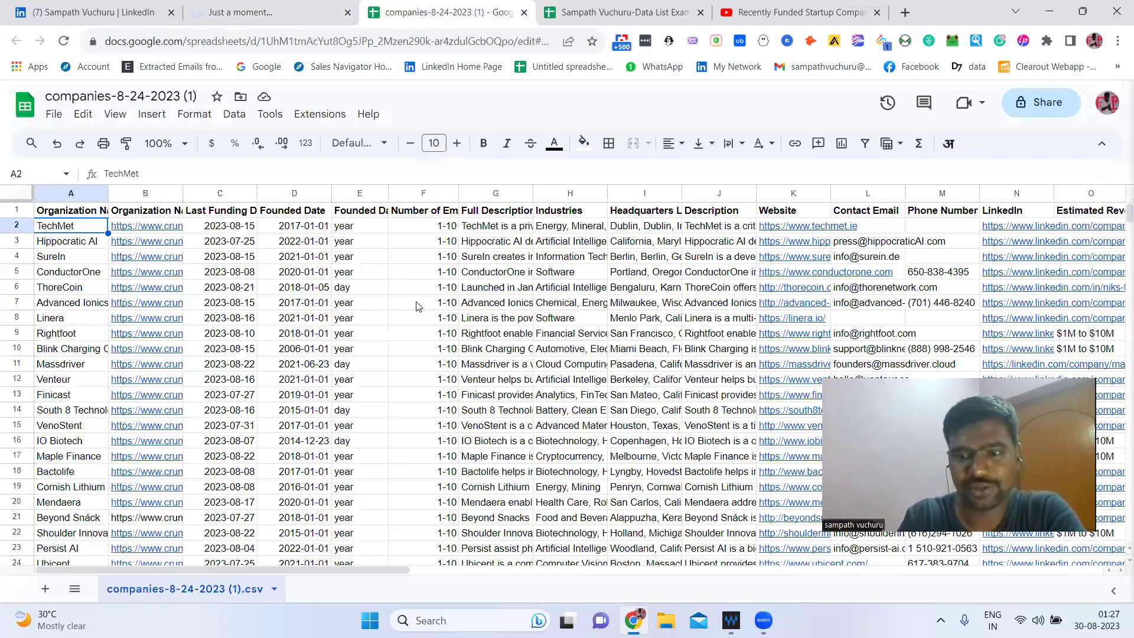
- Check Advanced Ionics' email, phone, funding currency and founded-date precision, then return to Crunchbase
{"action": "left_click", "coordinate": [416, 304]}
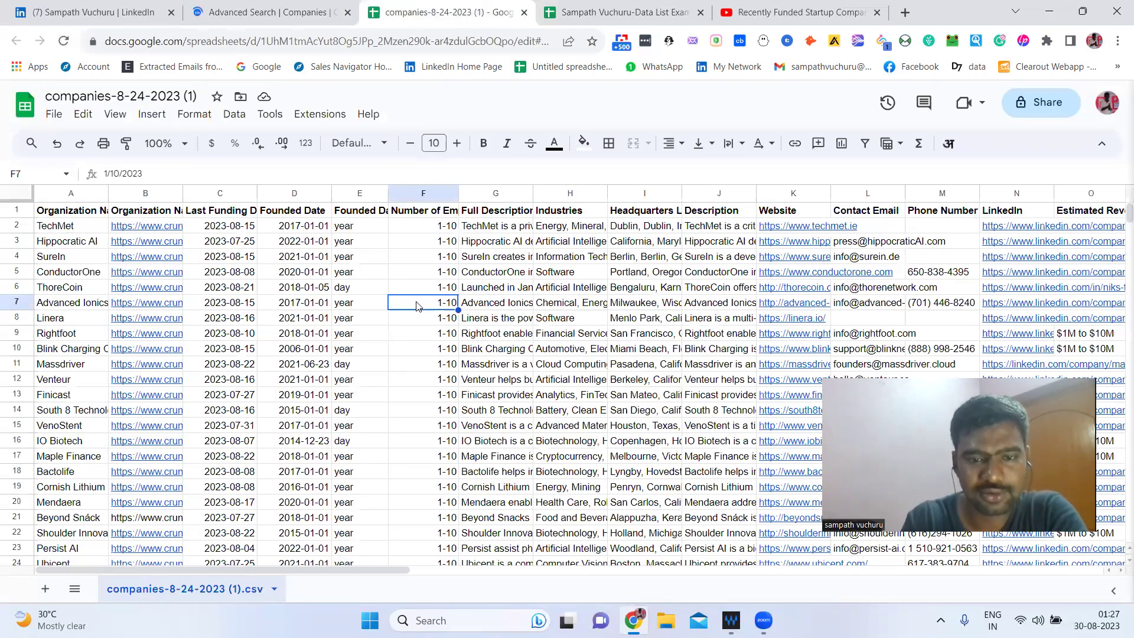
{"action": "key", "text": "Right"}
{"action": "key", "text": "Right"}
{"action": "key", "text": "Right"}
{"action": "key", "text": "Right"}
{"action": "key", "text": "Right"}
{"action": "key", "text": "Right"}
{"action": "key", "text": "Right"}
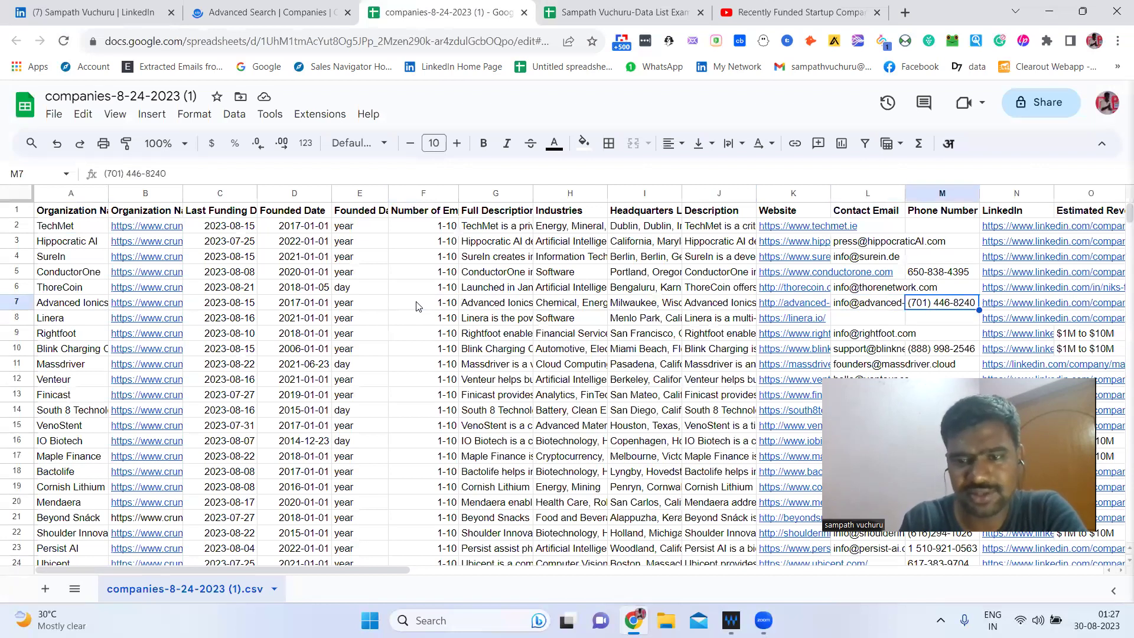
{"action": "key", "text": "Right"}
{"action": "key", "text": "Right"}
{"action": "key", "text": "Right"}
{"action": "key", "text": "Right"}
{"action": "key", "text": "Right"}
{"action": "key", "text": "Right"}
{"action": "key", "text": "Right"}
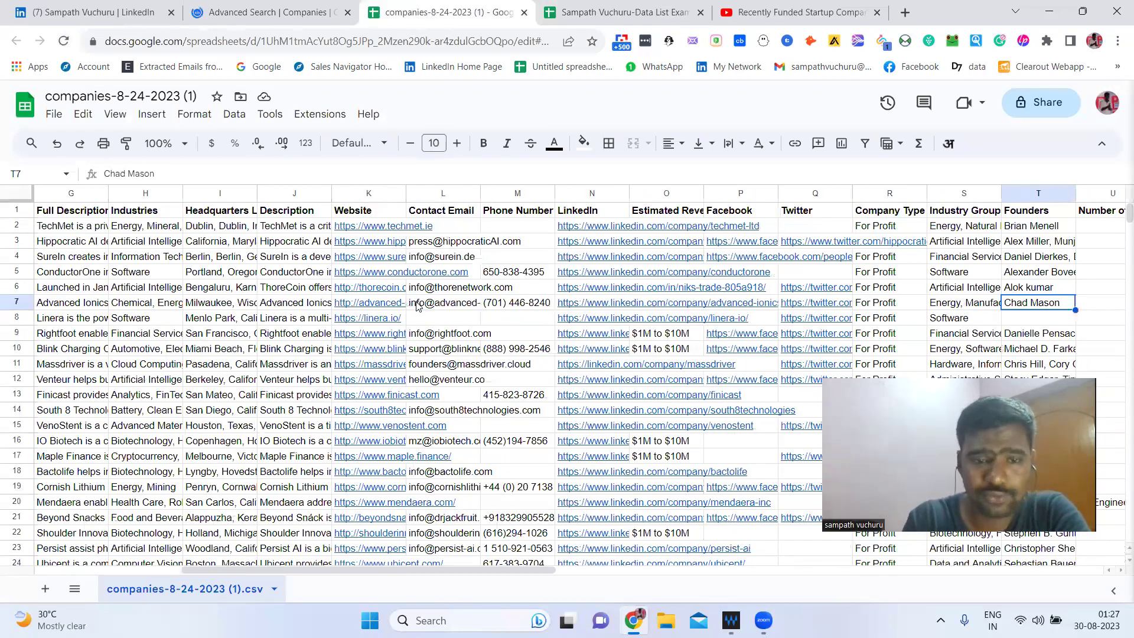
{"action": "left_click", "coordinate": [417, 305]}
{"action": "key", "text": "Right"}
{"action": "key", "text": "Right"}
{"action": "key", "text": "Right"}
{"action": "key", "text": "Right"}
{"action": "key", "text": "Right"}
{"action": "key", "text": "Right"}
{"action": "key", "text": "Right"}
{"action": "key", "text": "Right"}
{"action": "key", "text": "Right"}
{"action": "key", "text": "Right"}
{"action": "key", "text": "Right"}
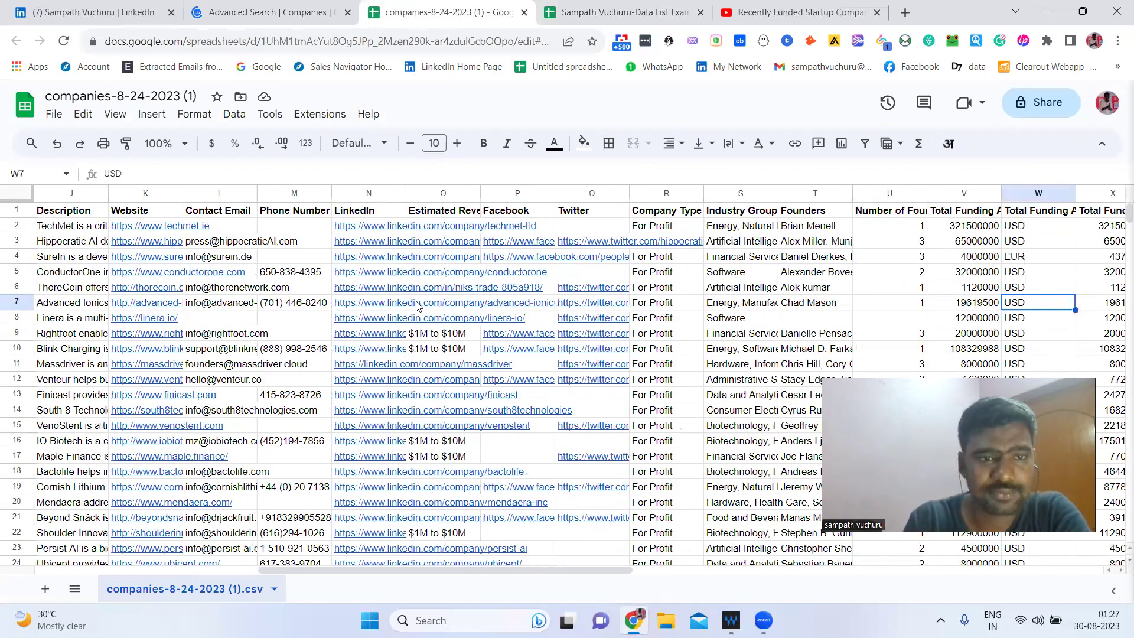
{"action": "key", "text": "Left"}
{"action": "key", "text": "Left"}
{"action": "key", "text": "Left"}
{"action": "key", "text": "Left"}
{"action": "key", "text": "Left"}
{"action": "key", "text": "Left"}
{"action": "key", "text": "Left"}
{"action": "key", "text": "Left"}
{"action": "key", "text": "Left"}
{"action": "key", "text": "Left"}
{"action": "key", "text": "Left"}
{"action": "key", "text": "Left"}
{"action": "key", "text": "Left"}
{"action": "key", "text": "Left"}
{"action": "key", "text": "Left"}
{"action": "key", "text": "Left"}
{"action": "key", "text": "Left"}
{"action": "key", "text": "Left"}
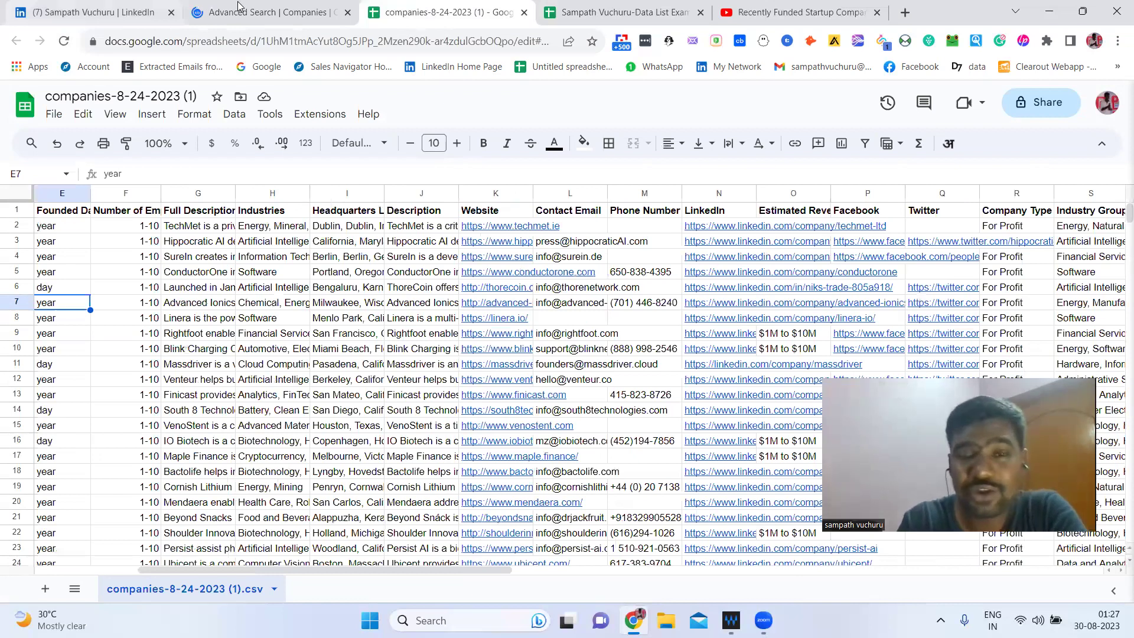
{"action": "left_click", "coordinate": [238, 5]}
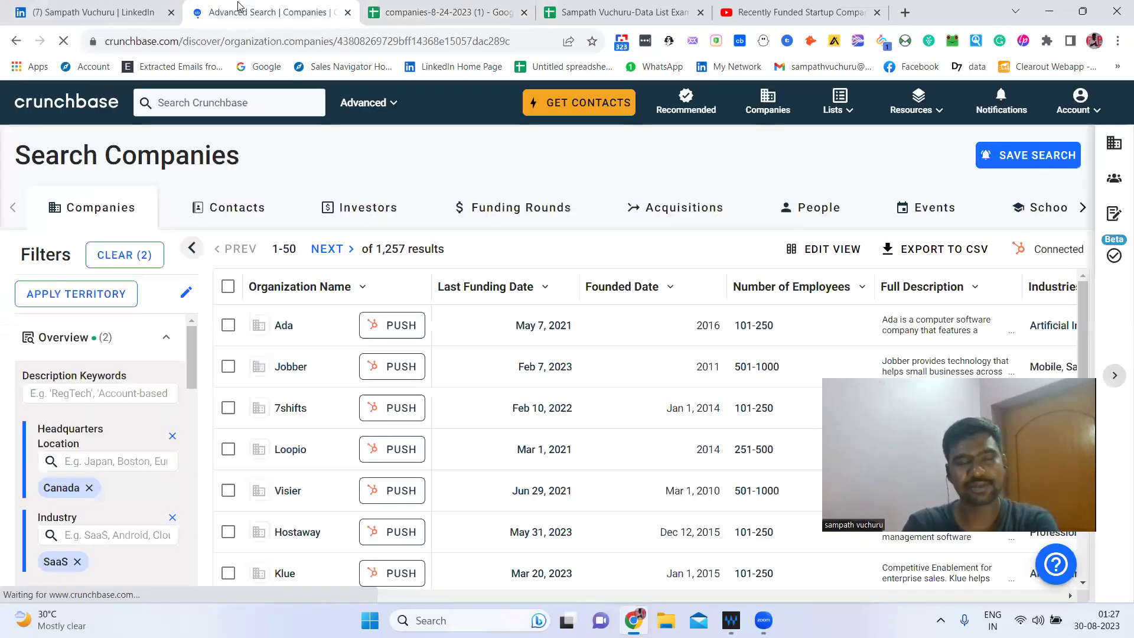
- Open Ada's company profile and scroll down its overview
{"action": "left_click", "coordinate": [285, 326]}
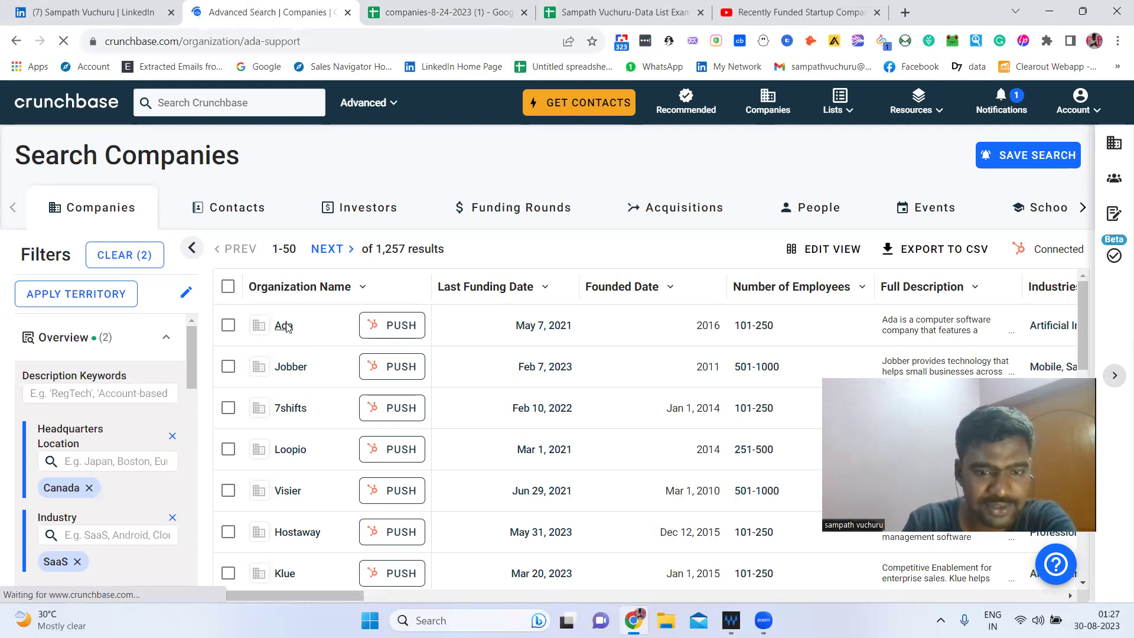
{"action": "right_click", "coordinate": [286, 324]}
{"action": "left_click", "coordinate": [102, 320]}
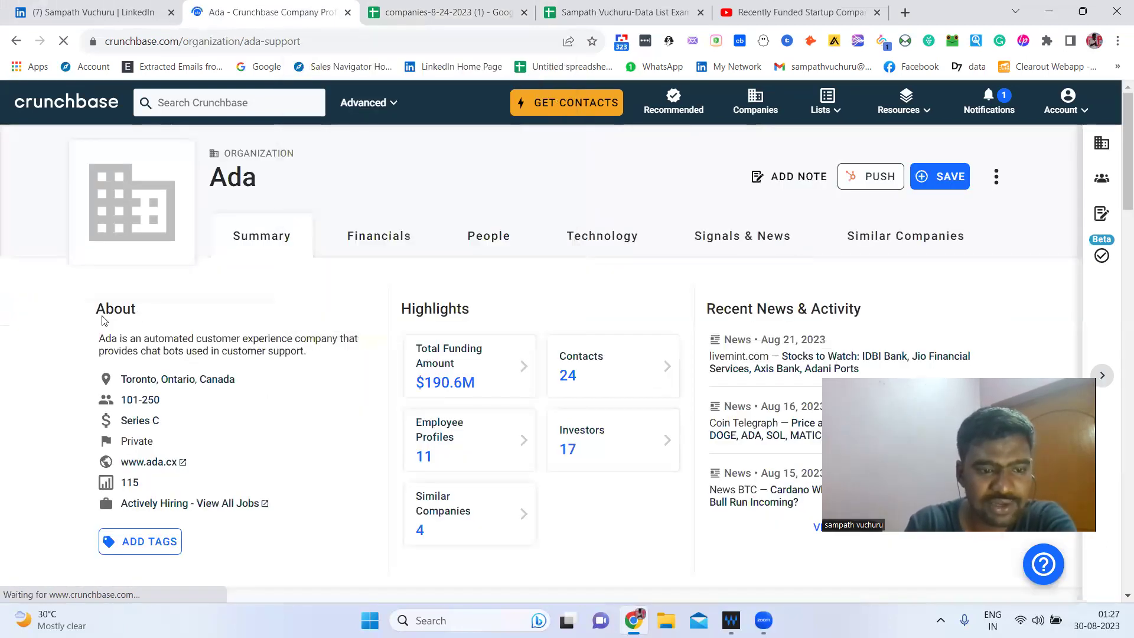
{"action": "scroll", "coordinate": [101, 319], "scroll_direction": "down", "scroll_amount": 1}
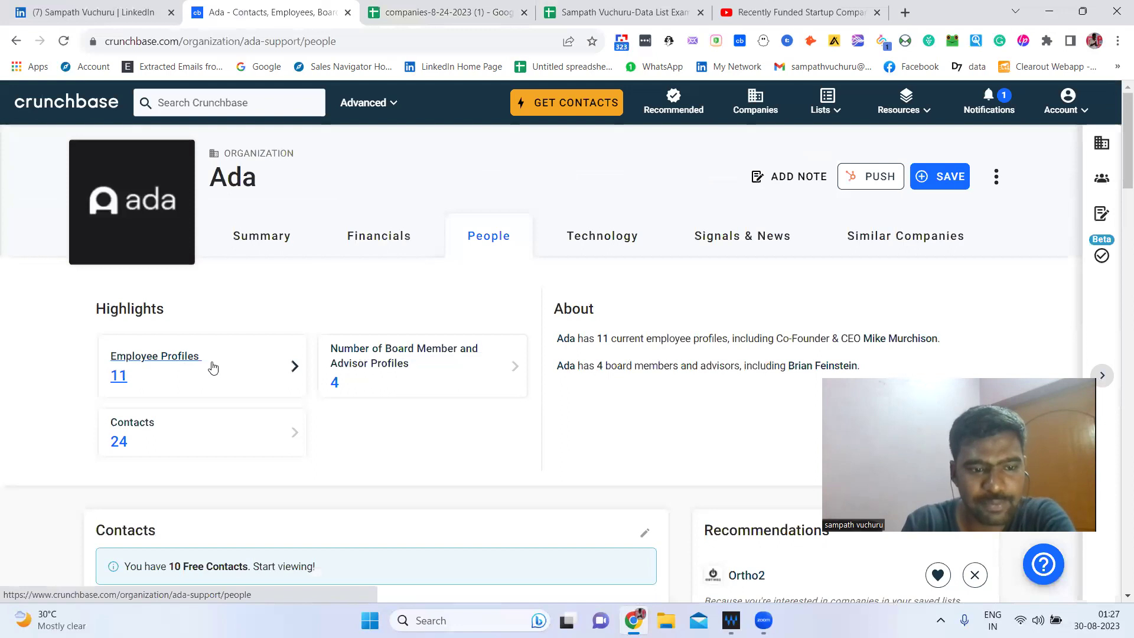
- Open Ada's 11 employee profiles and then the Co-Founder & CEO's person profile
{"action": "left_click", "coordinate": [270, 368]}
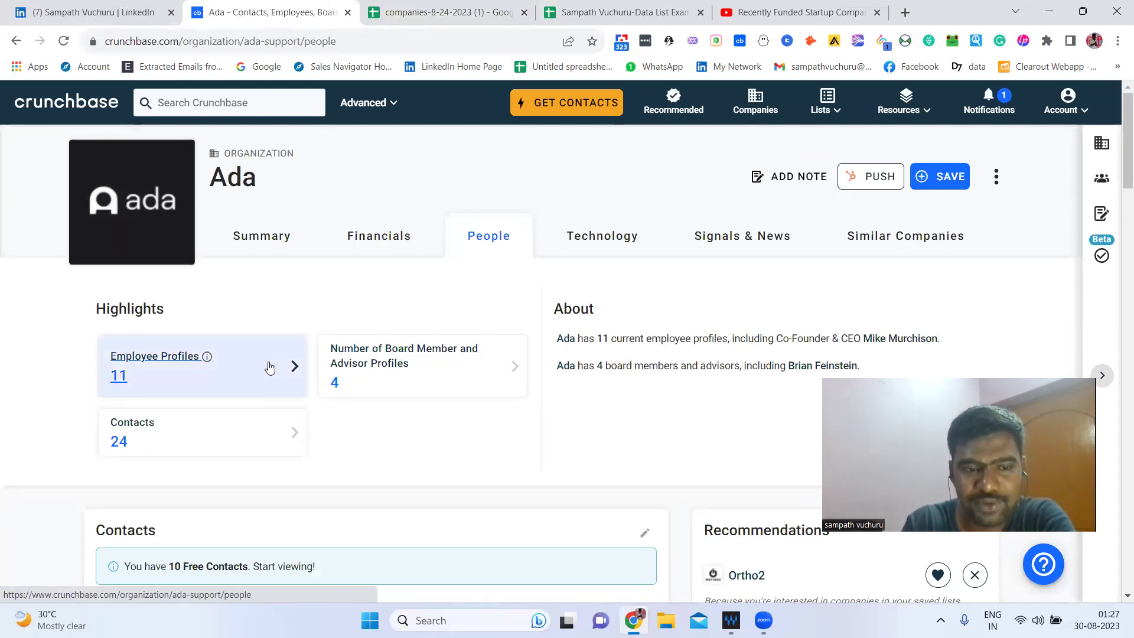
{"action": "scroll", "coordinate": [42, 376], "scroll_direction": "down", "scroll_amount": 3}
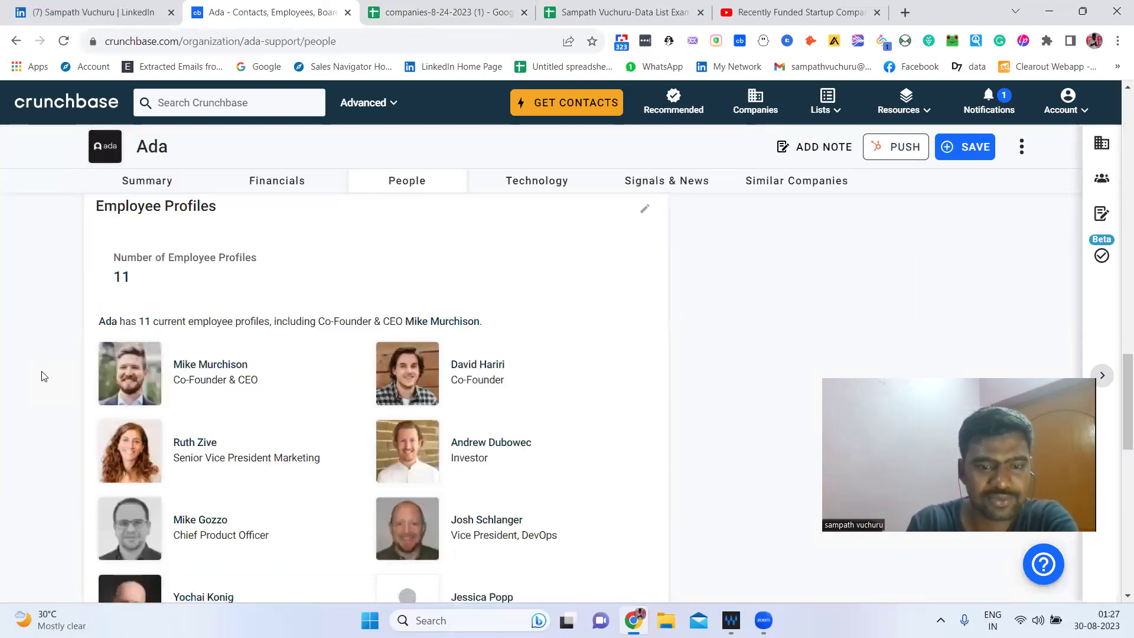
{"action": "scroll", "coordinate": [41, 377], "scroll_direction": "up", "scroll_amount": 3}
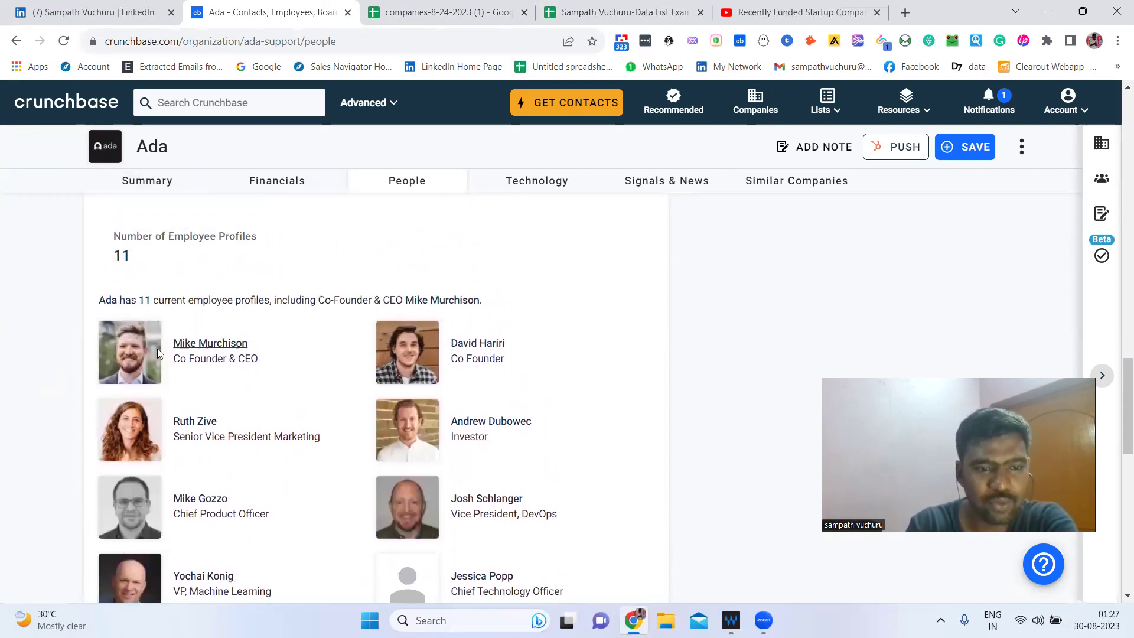
{"action": "left_click", "coordinate": [183, 350]}
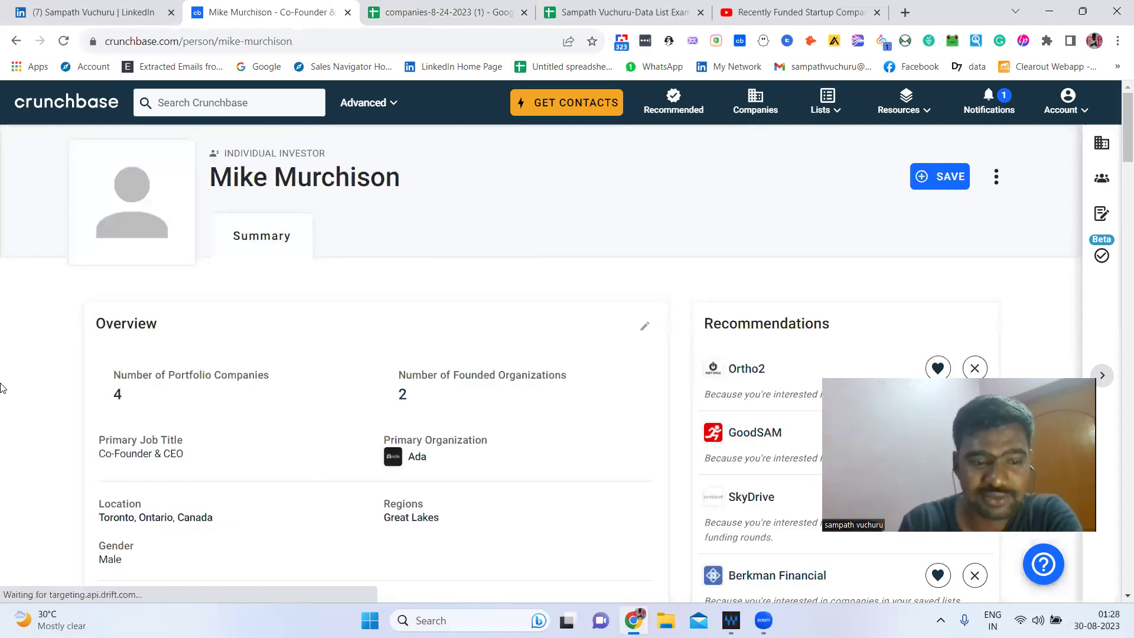
- Review the CEO's investor details, then open his LinkedIn profile in a new tab
{"action": "scroll", "coordinate": [0, 387], "scroll_direction": "down", "scroll_amount": 4}
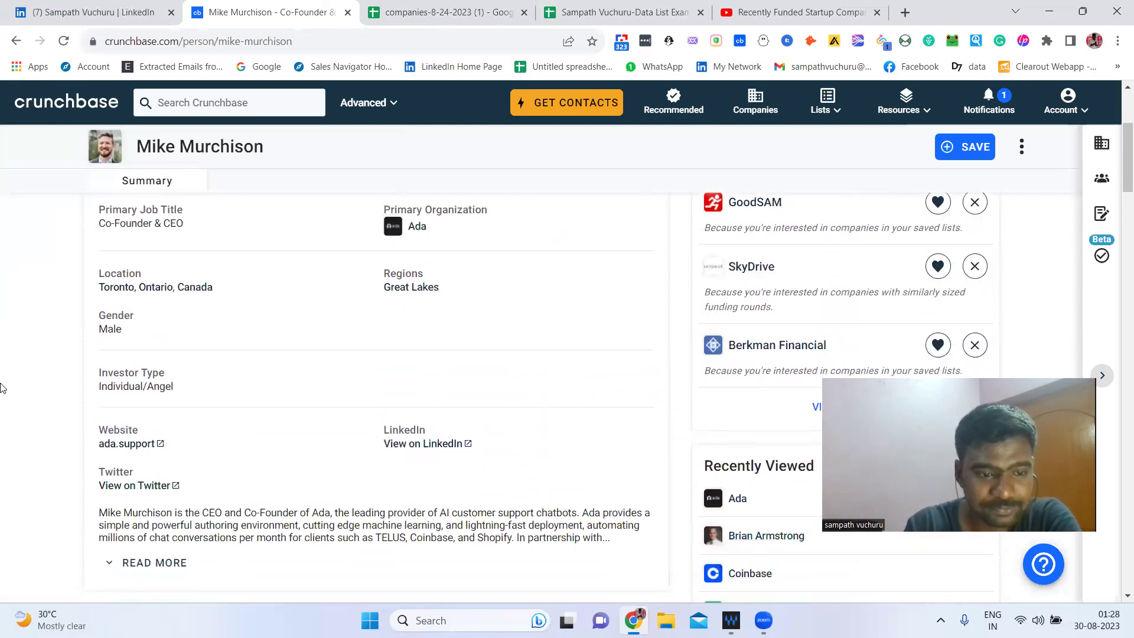
{"action": "scroll", "coordinate": [0, 387], "scroll_direction": "down", "scroll_amount": 4}
{"action": "scroll", "coordinate": [0, 388], "scroll_direction": "down", "scroll_amount": 3}
{"action": "scroll", "coordinate": [0, 387], "scroll_direction": "up", "scroll_amount": 4}
{"action": "scroll", "coordinate": [0, 387], "scroll_direction": "up", "scroll_amount": 3}
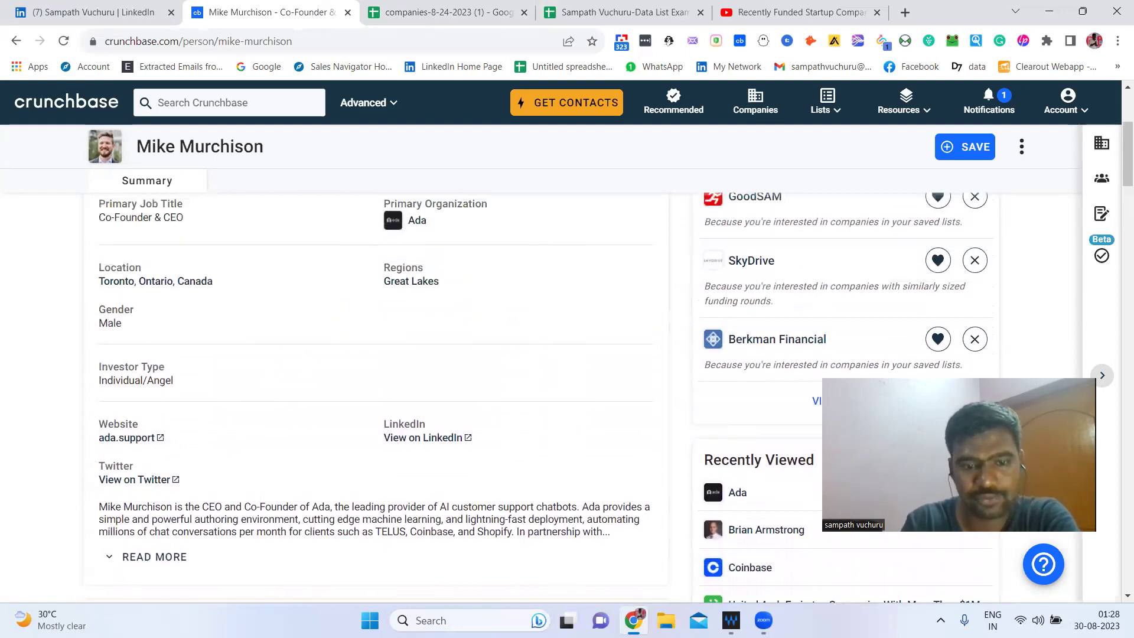
{"action": "left_click", "coordinate": [466, 439]}
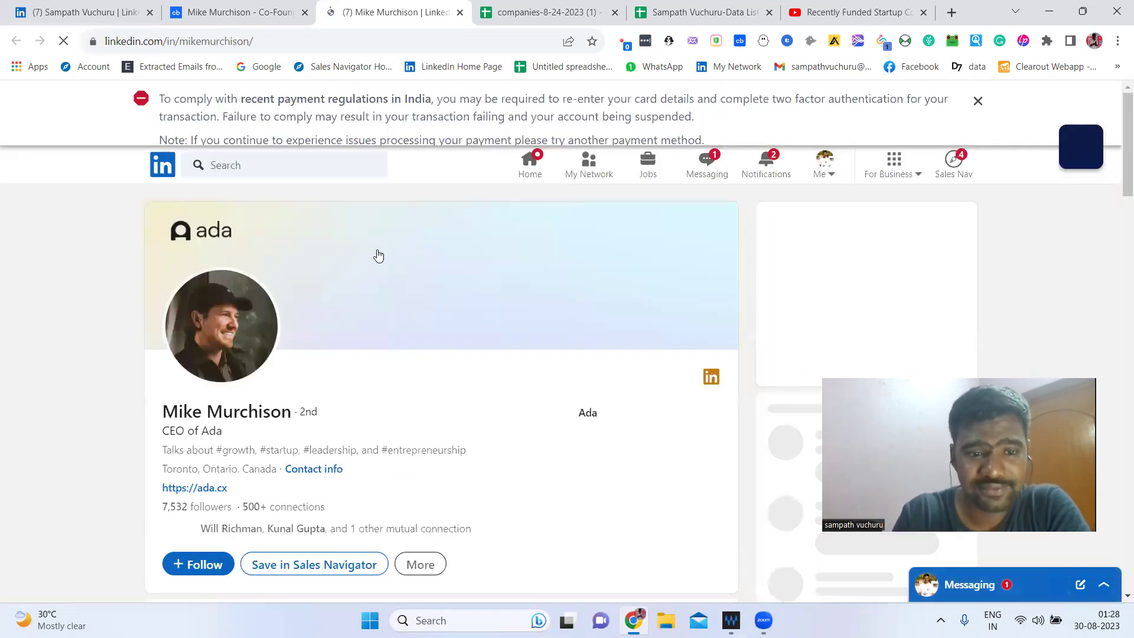
- Dismiss LinkedIn's payment warning, scroll the CEO's profile, then close the LinkedIn tab
{"action": "left_click", "coordinate": [977, 102]}
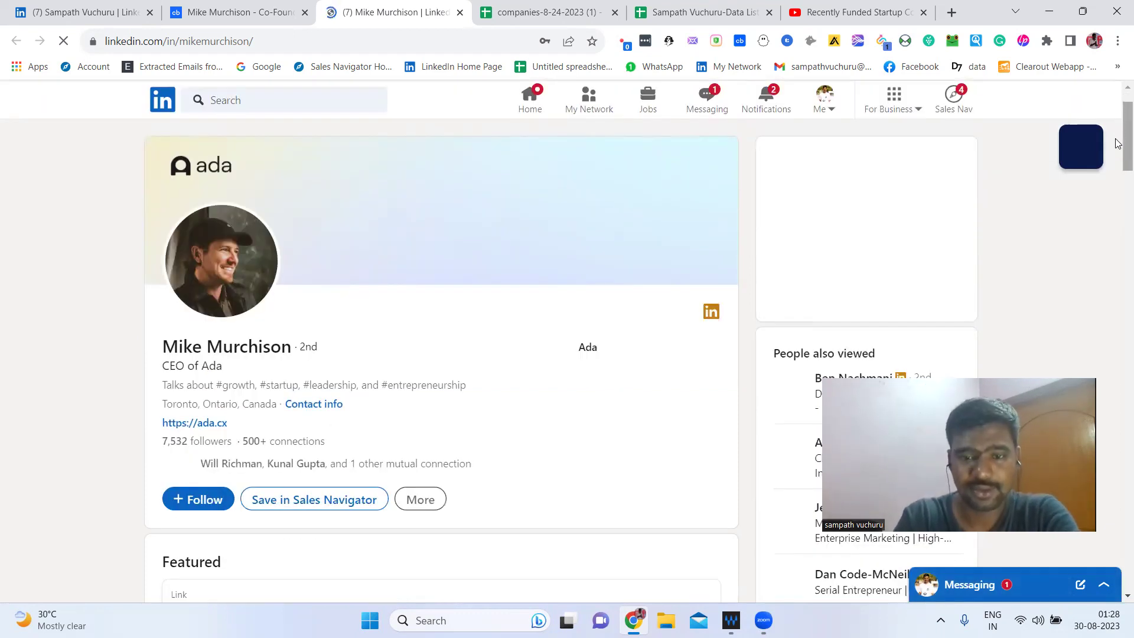
{"action": "scroll", "coordinate": [1117, 145], "scroll_direction": "down", "scroll_amount": 1}
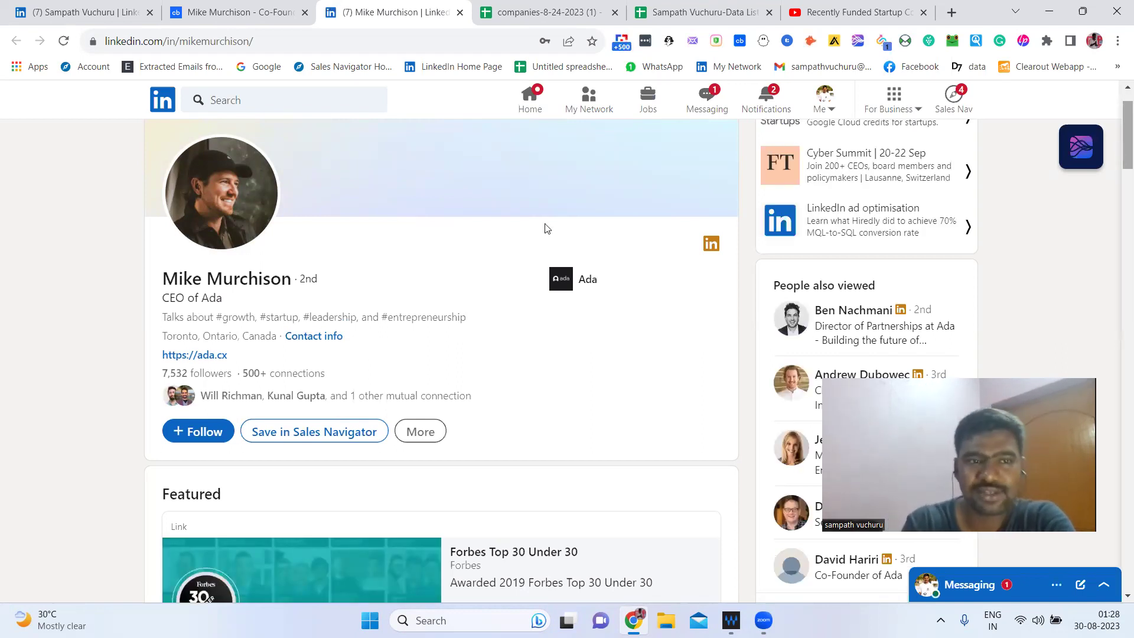
{"action": "left_click", "coordinate": [254, 6]}
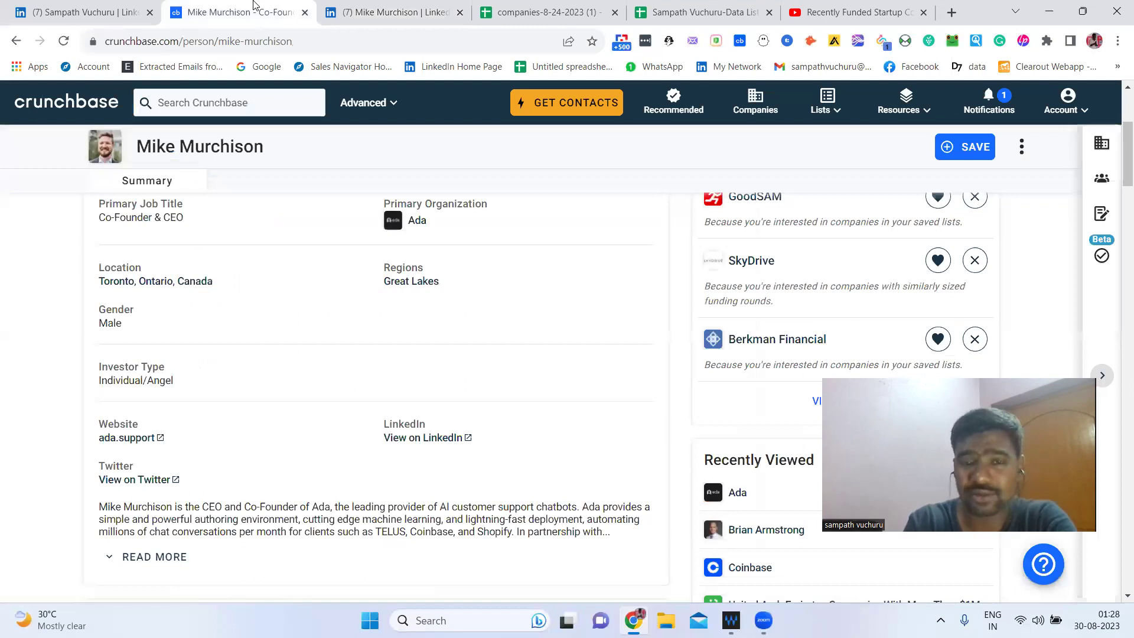
{"action": "left_click", "coordinate": [379, 7]}
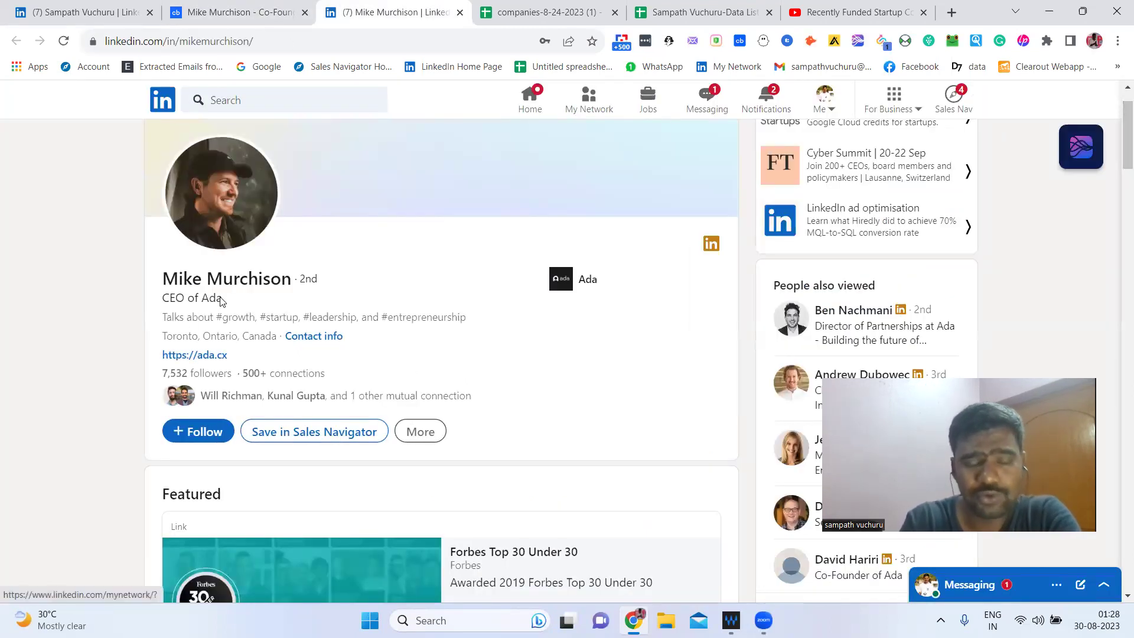
{"action": "left_click", "coordinate": [242, 12]}
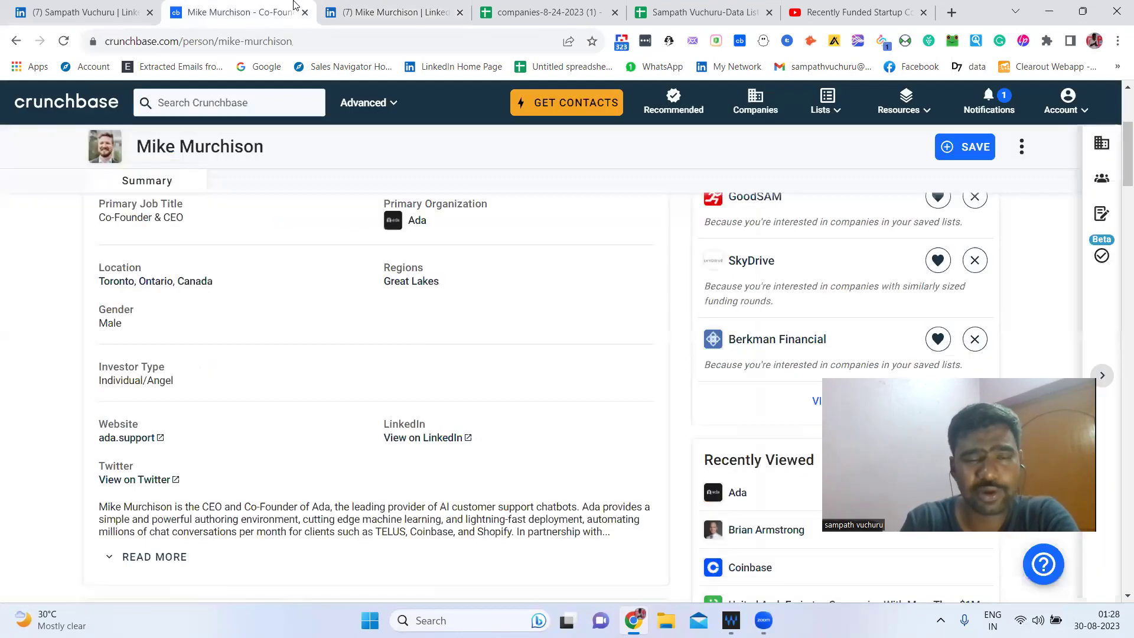
{"action": "left_click", "coordinate": [459, 13]}
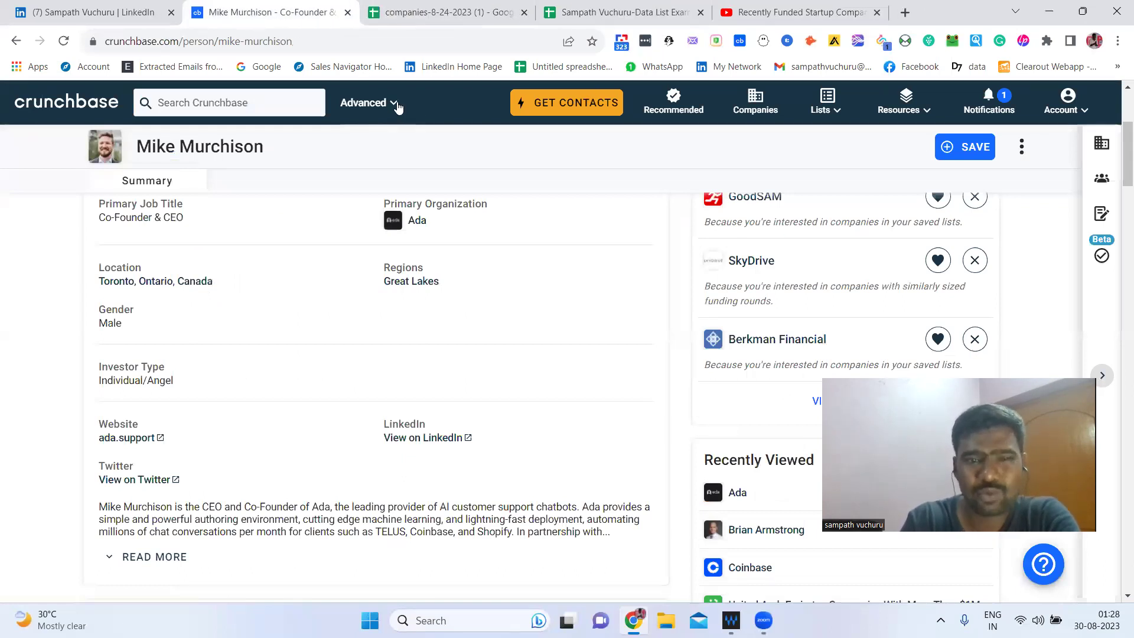
- Check the Advanced Investors search filters, then switch to People search (1,781,237 people)
{"action": "left_click", "coordinate": [396, 105]}
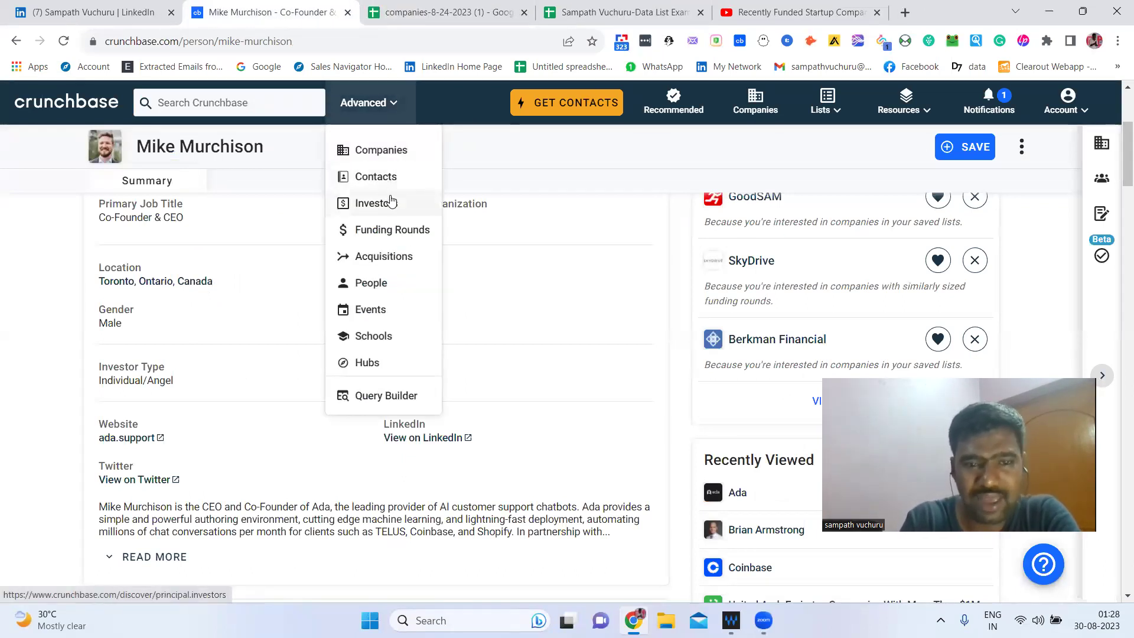
{"action": "left_click", "coordinate": [390, 202]}
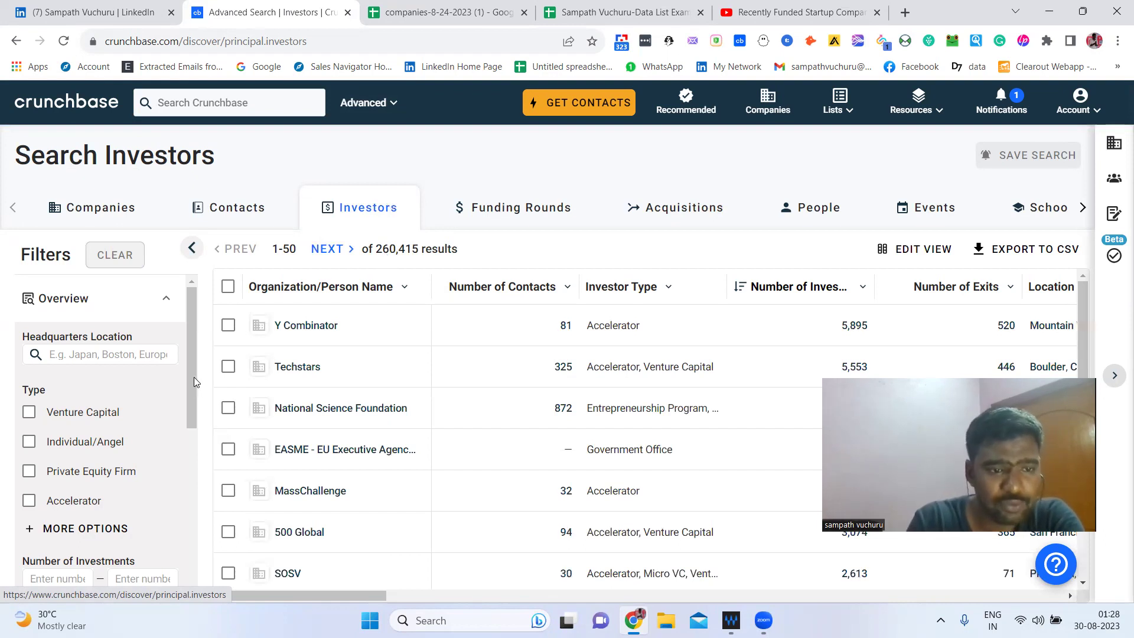
{"action": "left_click_drag", "start_coordinate": [194, 378], "coordinate": [193, 385]}
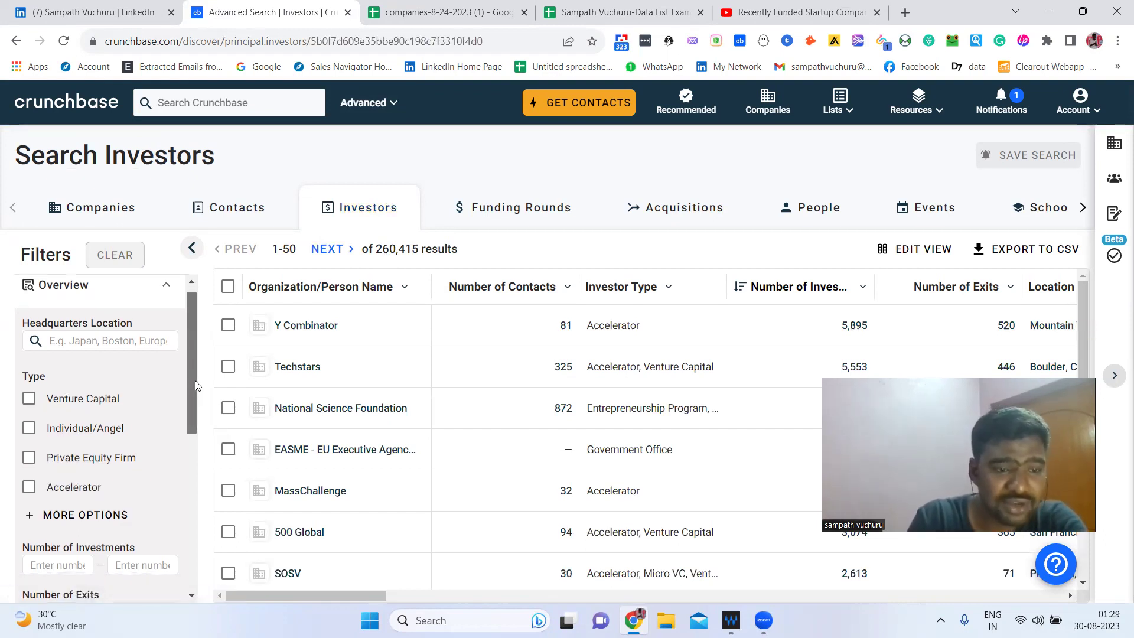
{"action": "left_click_drag", "start_coordinate": [196, 393], "coordinate": [197, 521]}
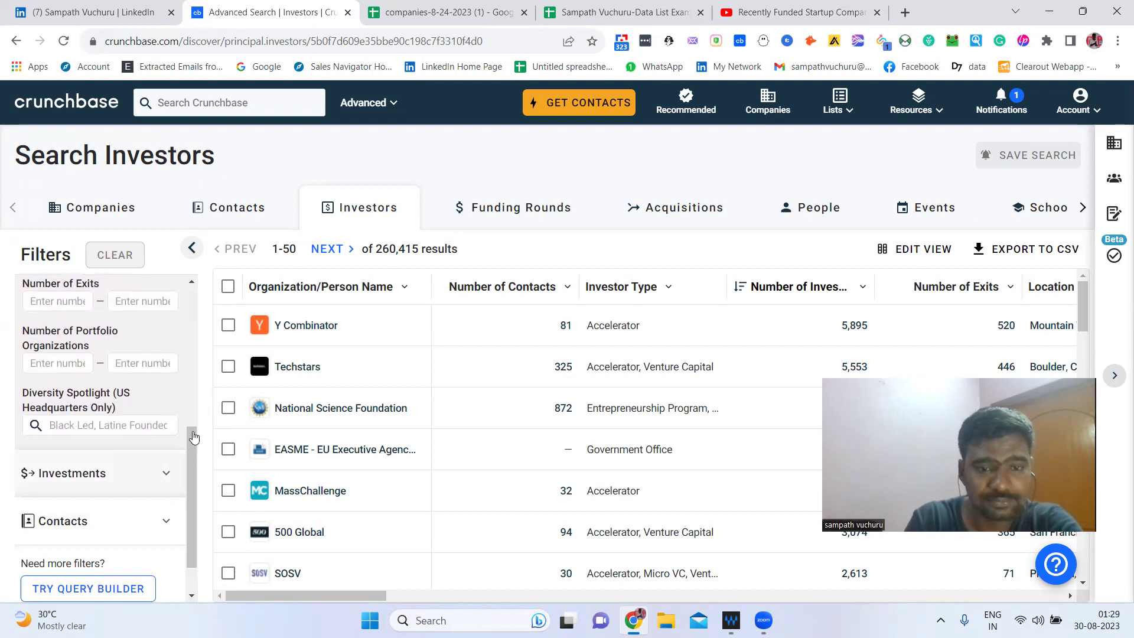
{"action": "scroll", "coordinate": [178, 408], "scroll_direction": "down", "scroll_amount": 1}
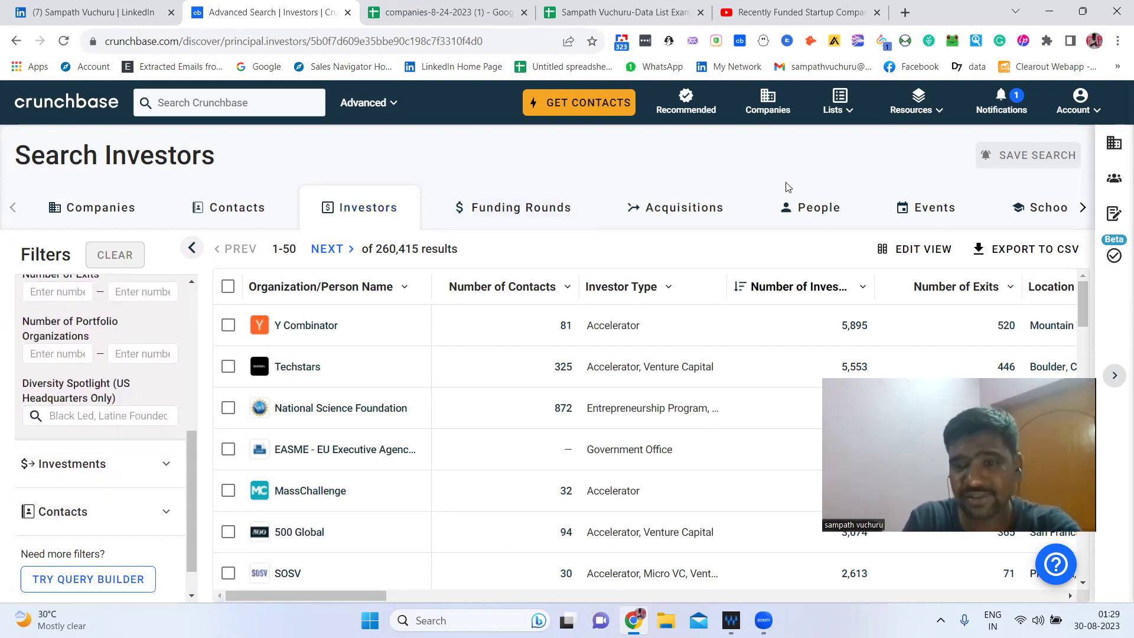
{"action": "left_click", "coordinate": [807, 209]}
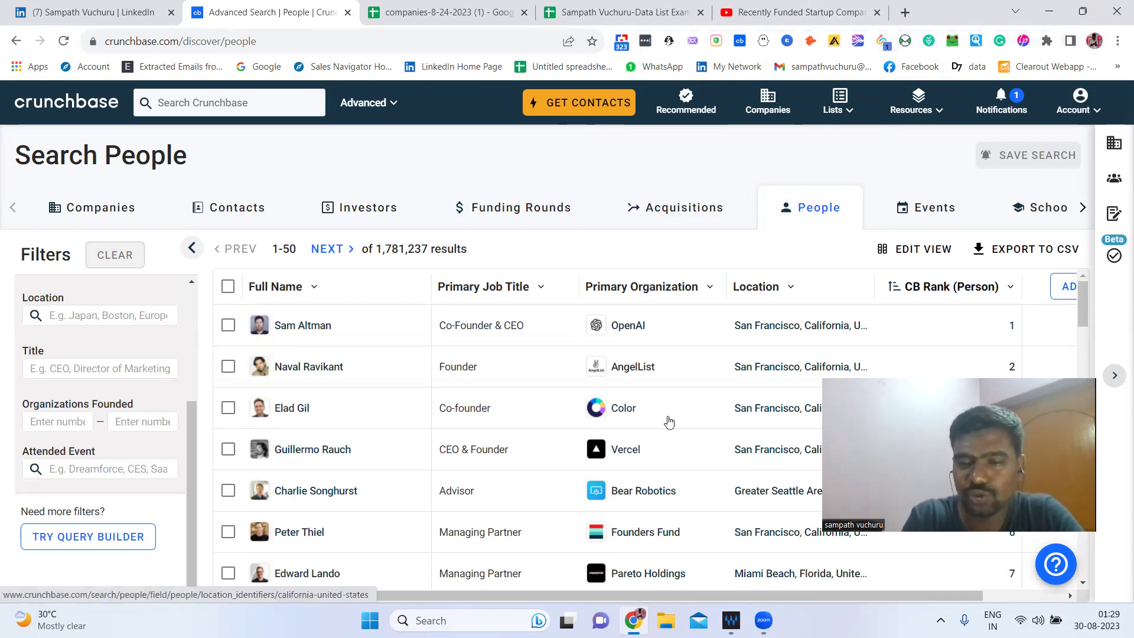
- Scroll the people results, then switch to the Contacts search listing 2,000,000+ contacts
{"action": "mouse_move", "coordinate": [1086, 317]}
{"action": "left_mouse_down"}
{"action": "mouse_move", "coordinate": [1085, 402]}
{"action": "mouse_move", "coordinate": [1086, 296]}
{"action": "left_mouse_up"}
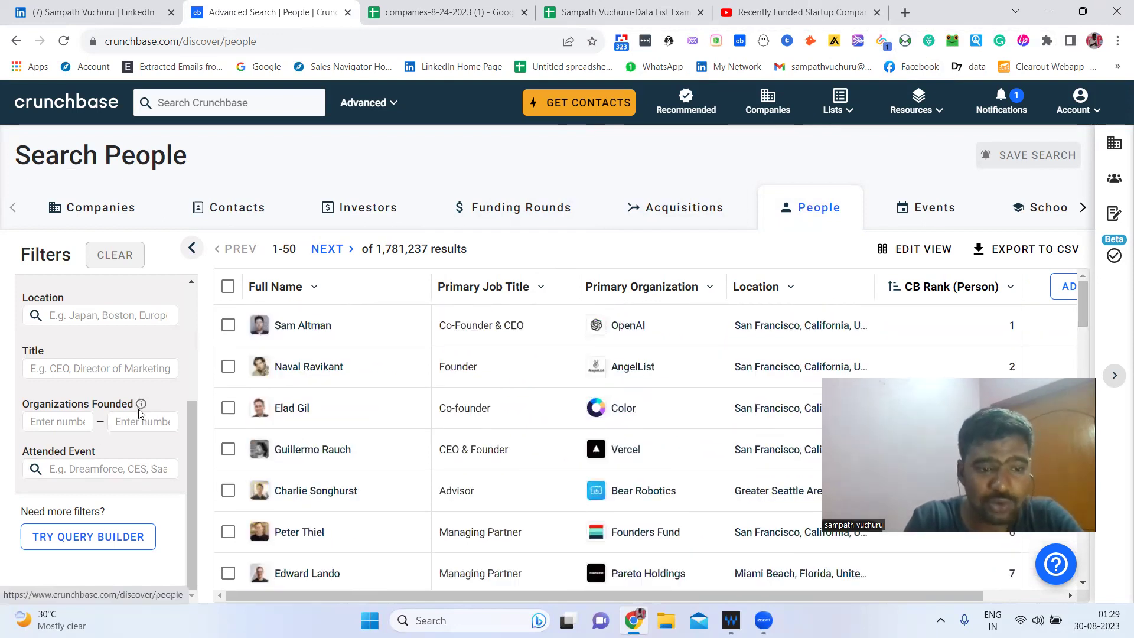
{"action": "mouse_move", "coordinate": [141, 407]}
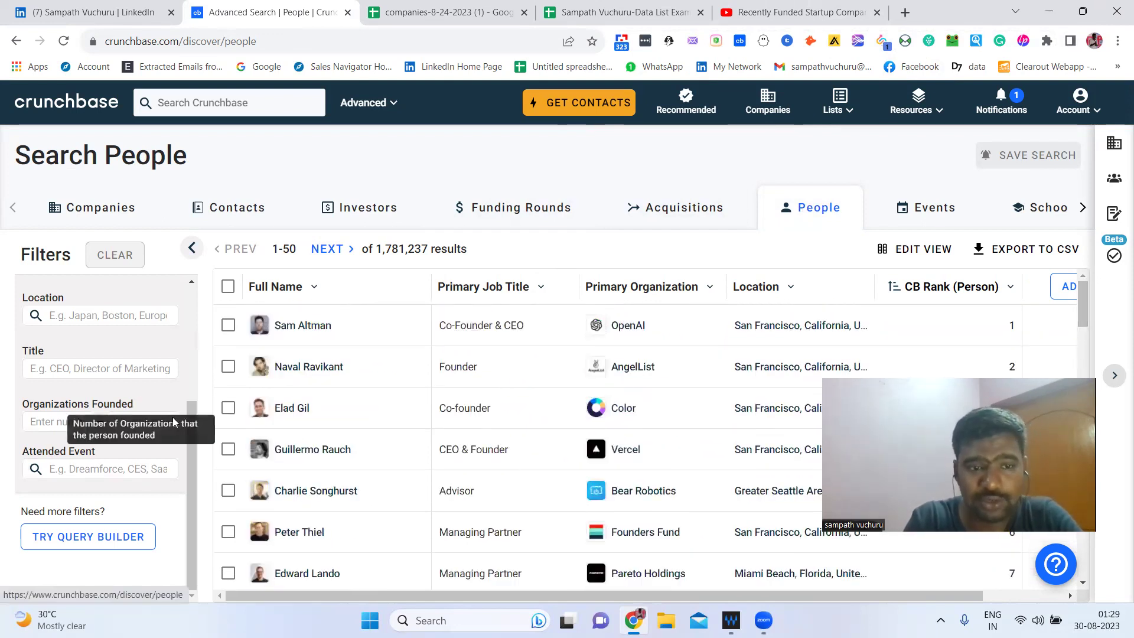
{"action": "left_click", "coordinate": [247, 213]}
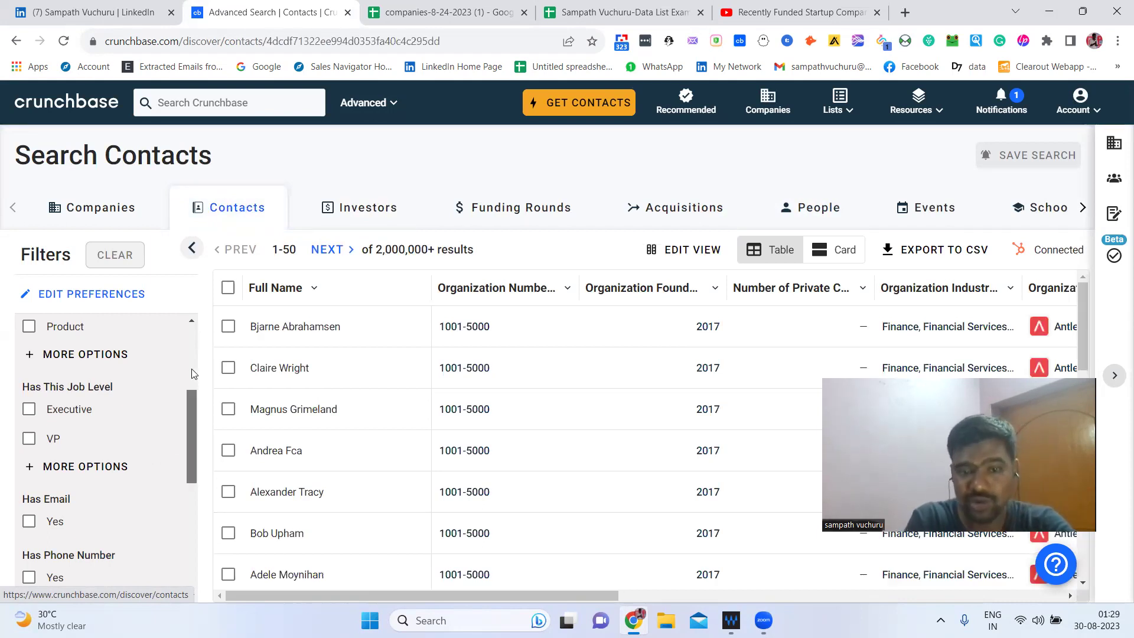
- Browse the contacts Filters panel and table columns, then return to the home activity feed
{"action": "scroll", "coordinate": [188, 363], "scroll_direction": "up", "scroll_amount": 3}
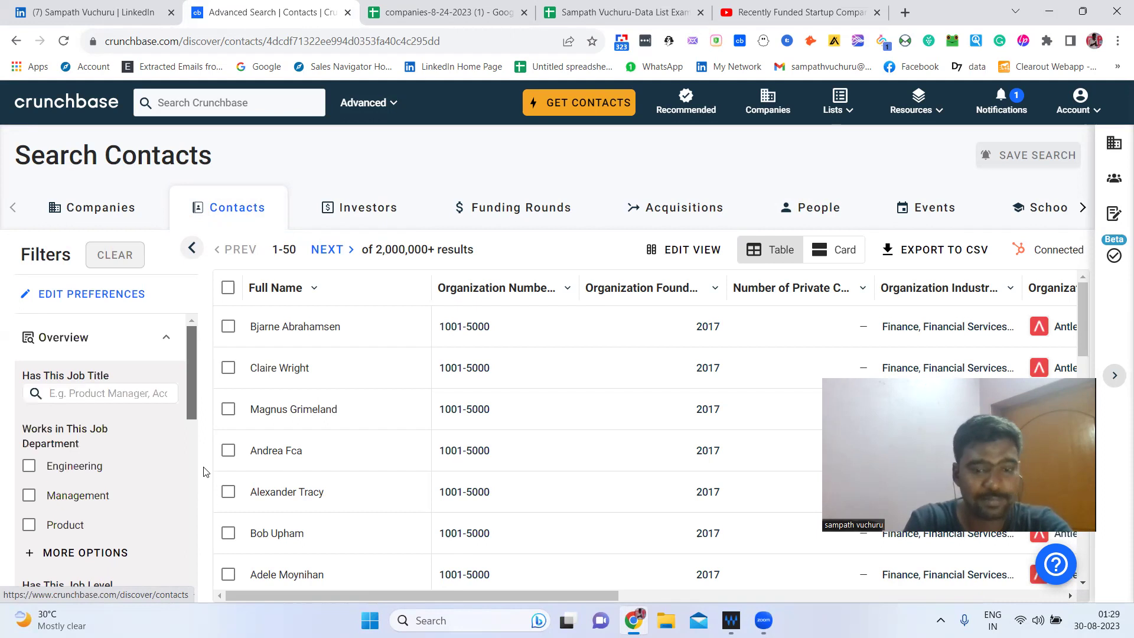
{"action": "scroll", "coordinate": [204, 472], "scroll_direction": "down", "scroll_amount": 5}
{"action": "scroll", "coordinate": [211, 521], "scroll_direction": "down", "scroll_amount": 1}
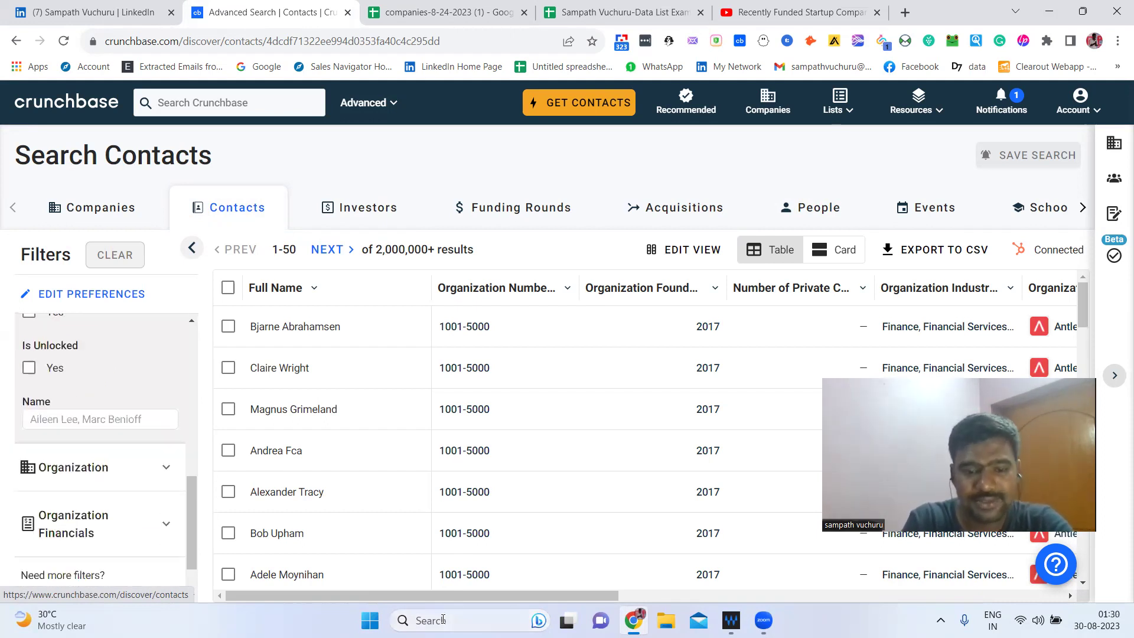
{"action": "left_click_drag", "start_coordinate": [456, 591], "coordinate": [326, 598]}
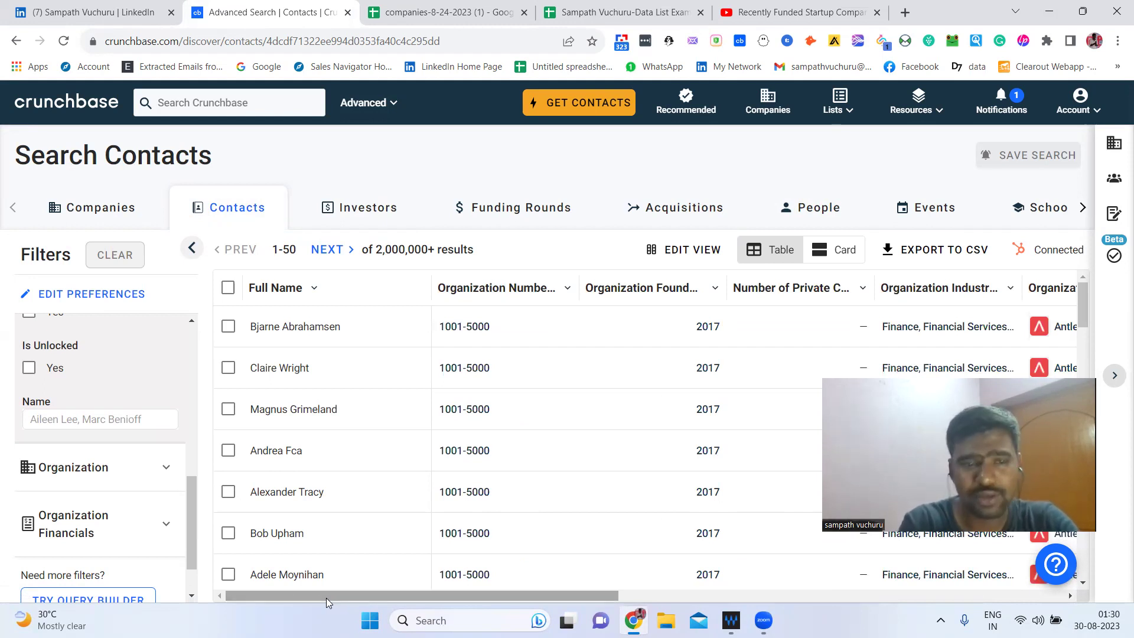
{"action": "left_click", "coordinate": [77, 112]}
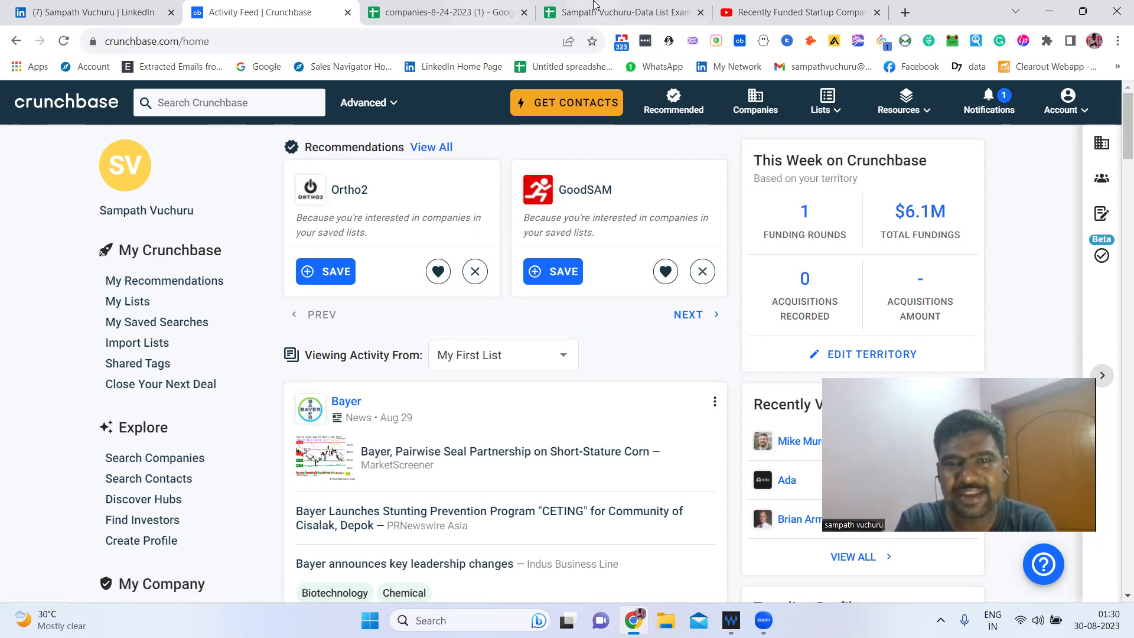
{"action": "left_click", "coordinate": [594, 4]}
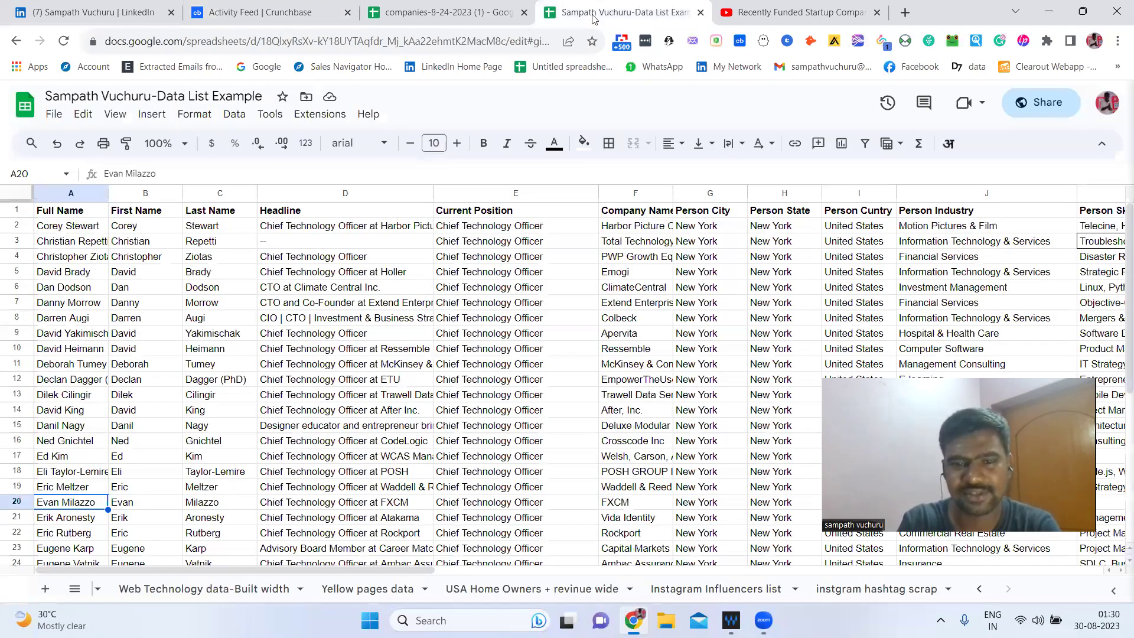
{"action": "left_click", "coordinate": [788, 7]}
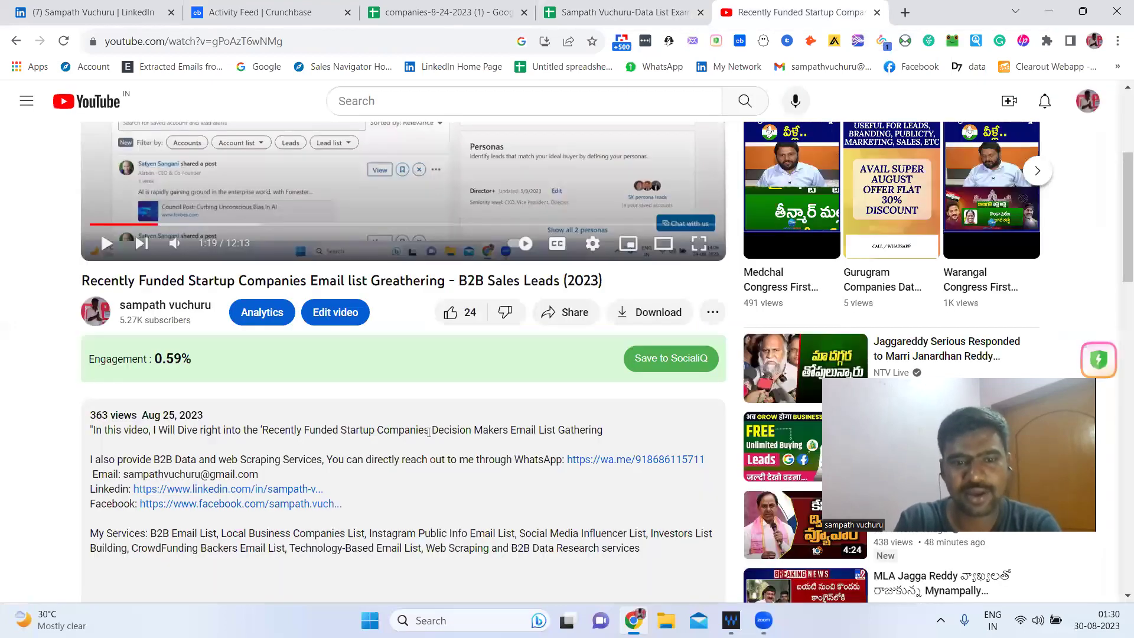
{"action": "left_click", "coordinate": [333, 5]}
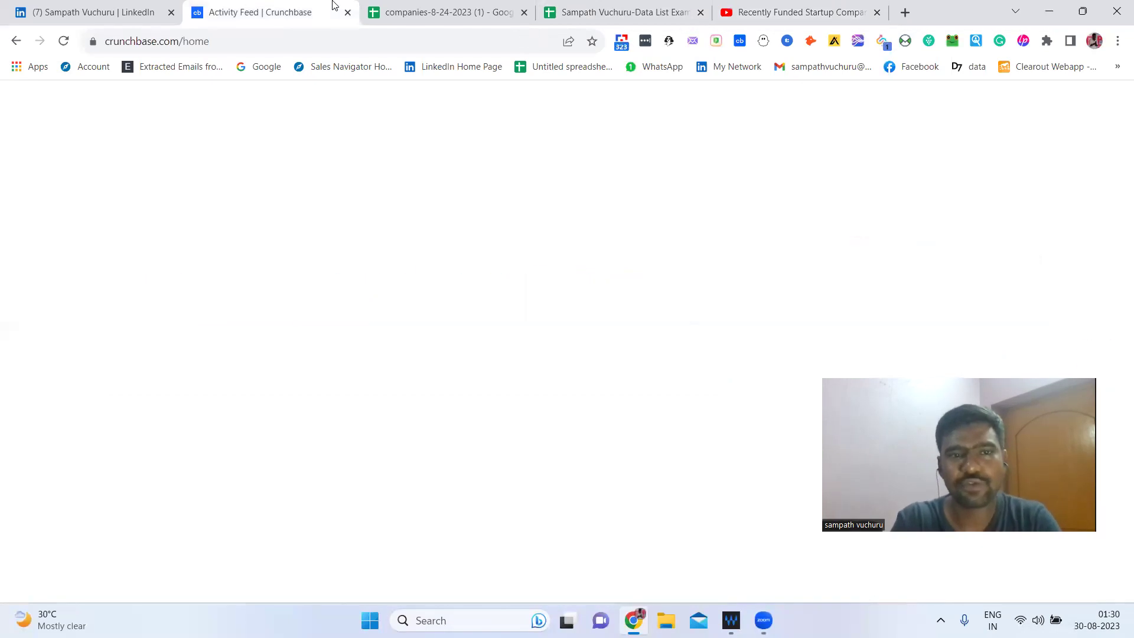